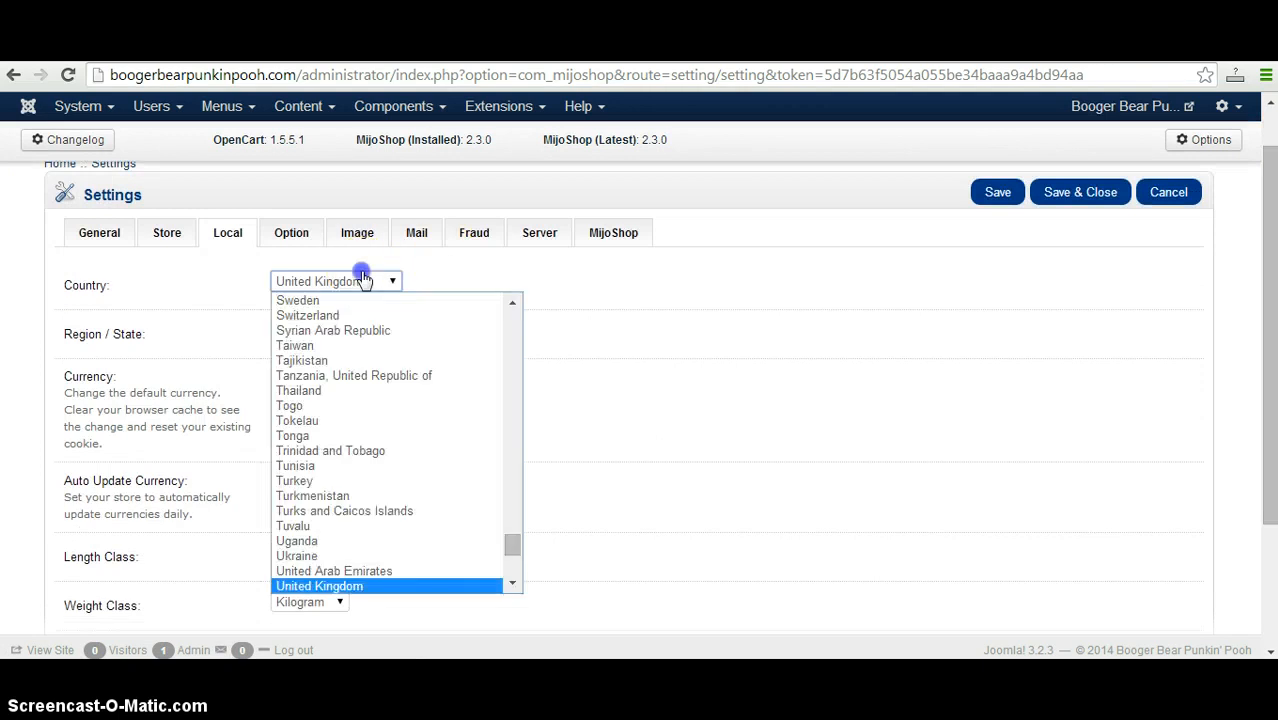
Set the store's country to United States and its region to Texas in the local settings.
mouse_move(511, 542)
mouse_down()
mouse_move(513, 528)
mouse_move(518, 560)
mouse_up()
click(405, 477)
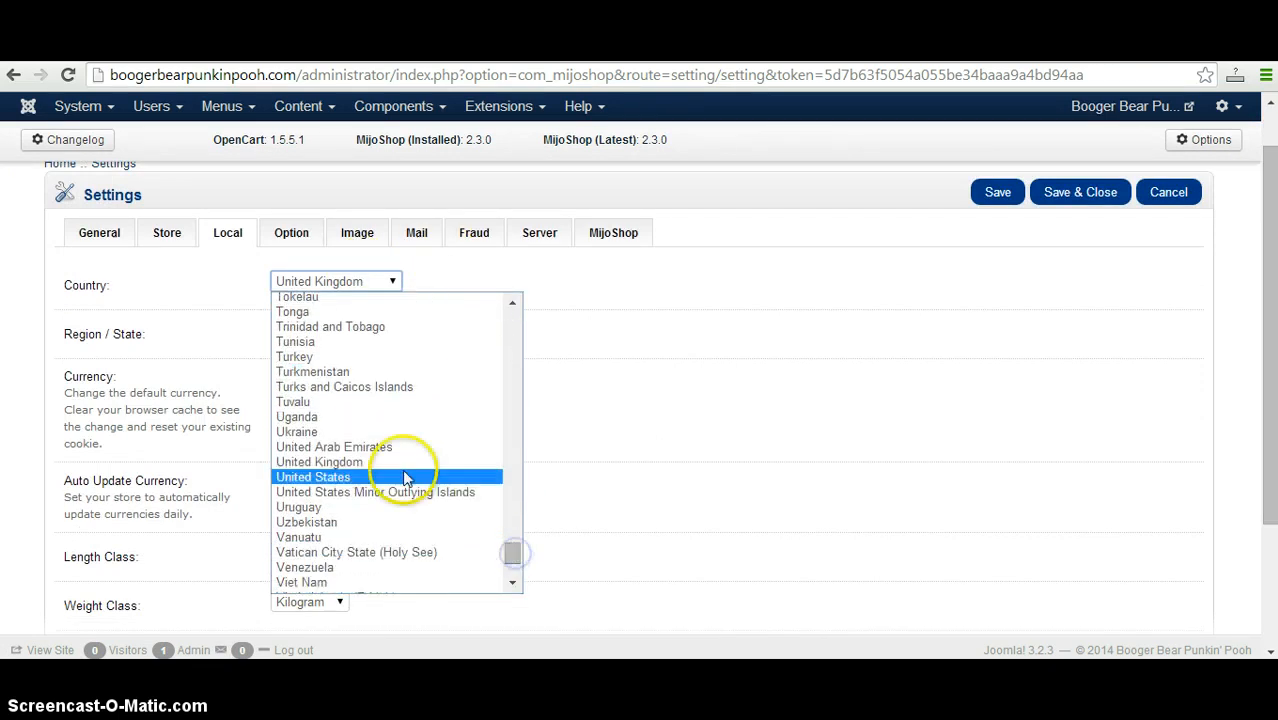
click(340, 334)
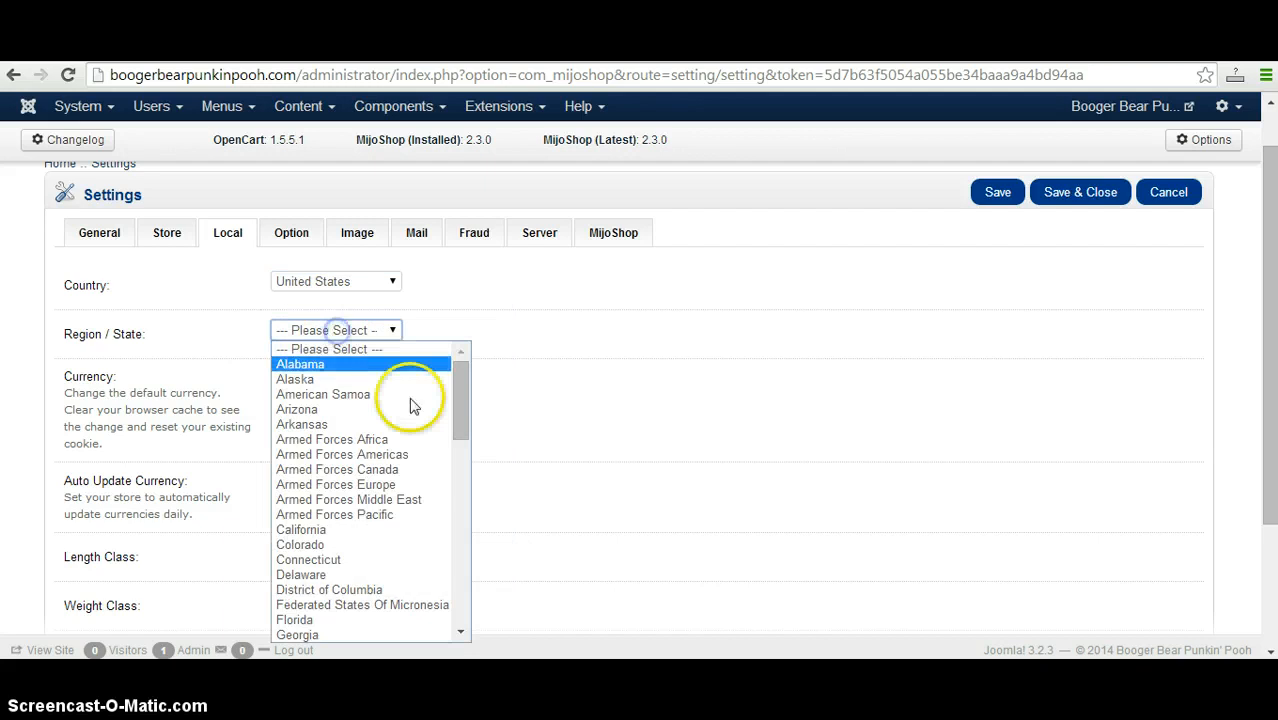
drag(457, 428, 464, 606)
click(399, 562)
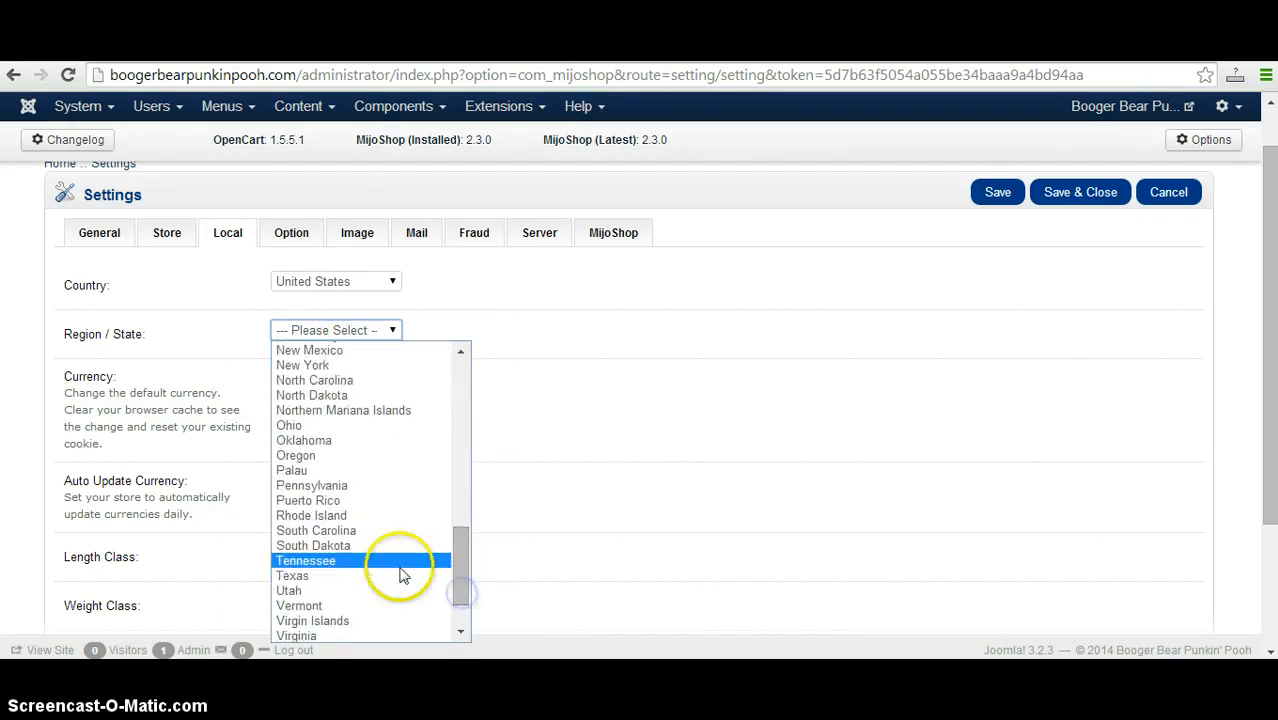
click(391, 330)
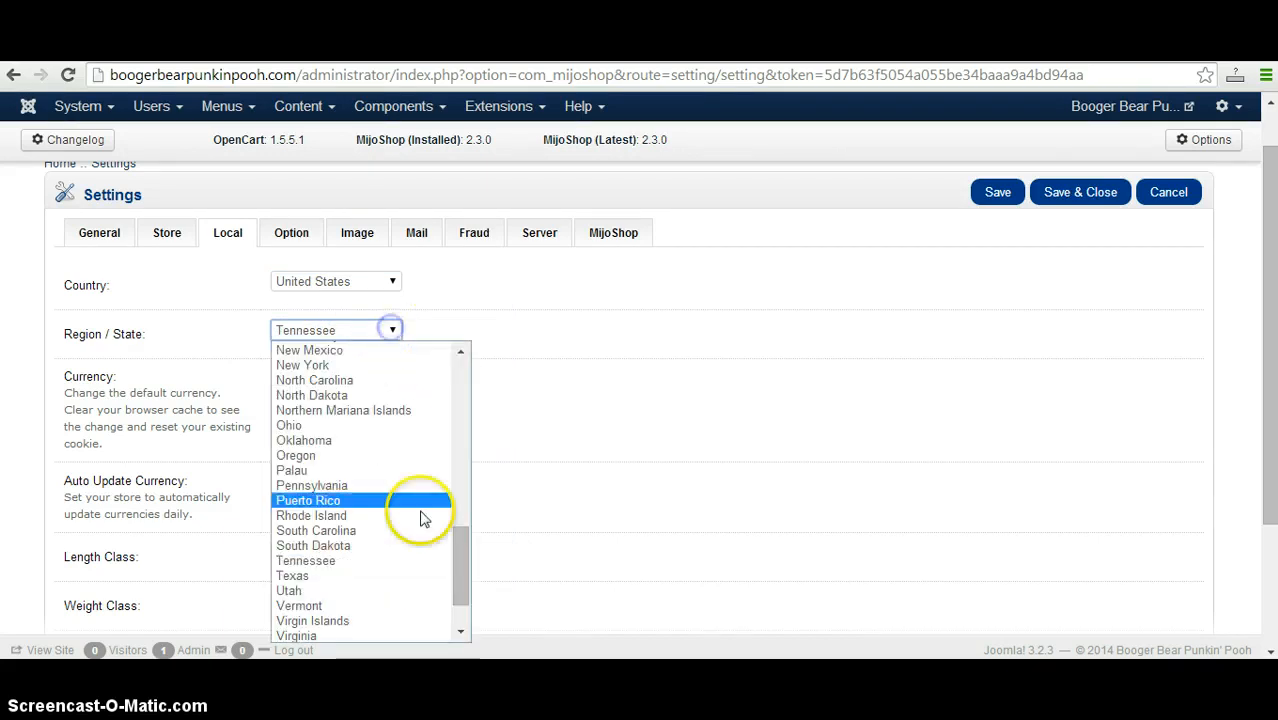
click(421, 576)
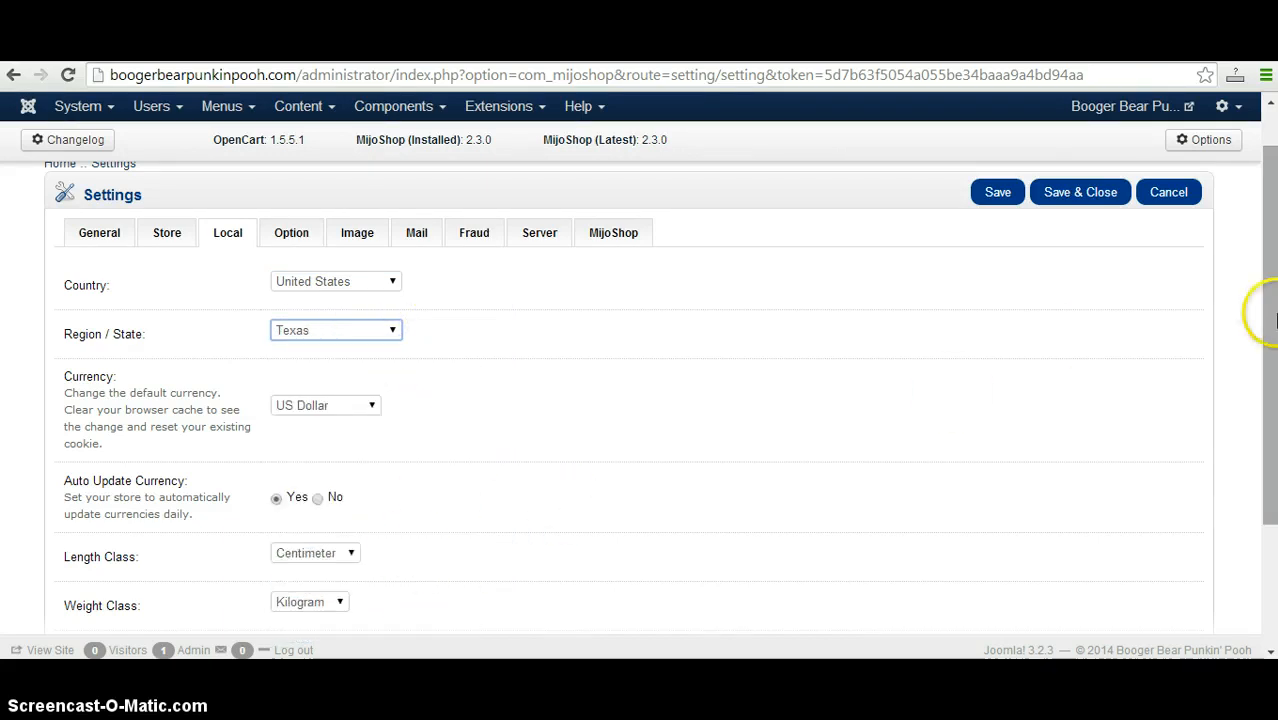
Set the store's length class to Inch and its weight class to Pound.
drag(1269, 329, 1274, 411)
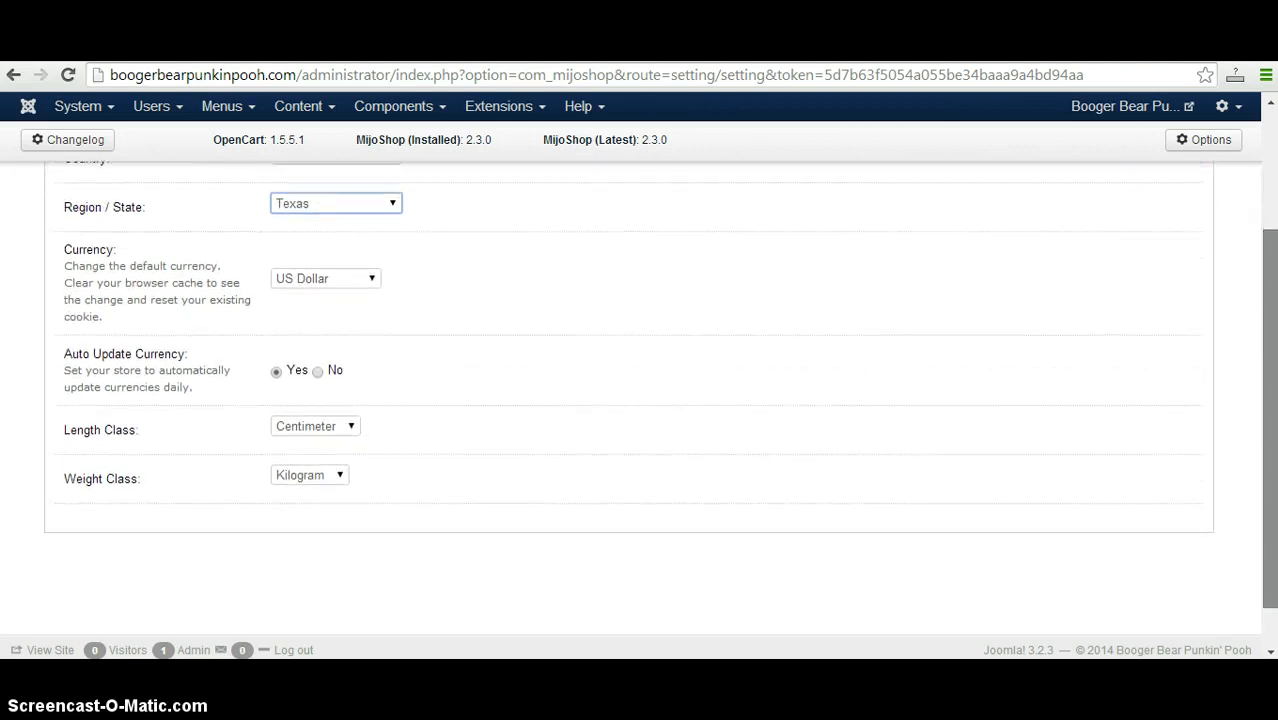
click(334, 428)
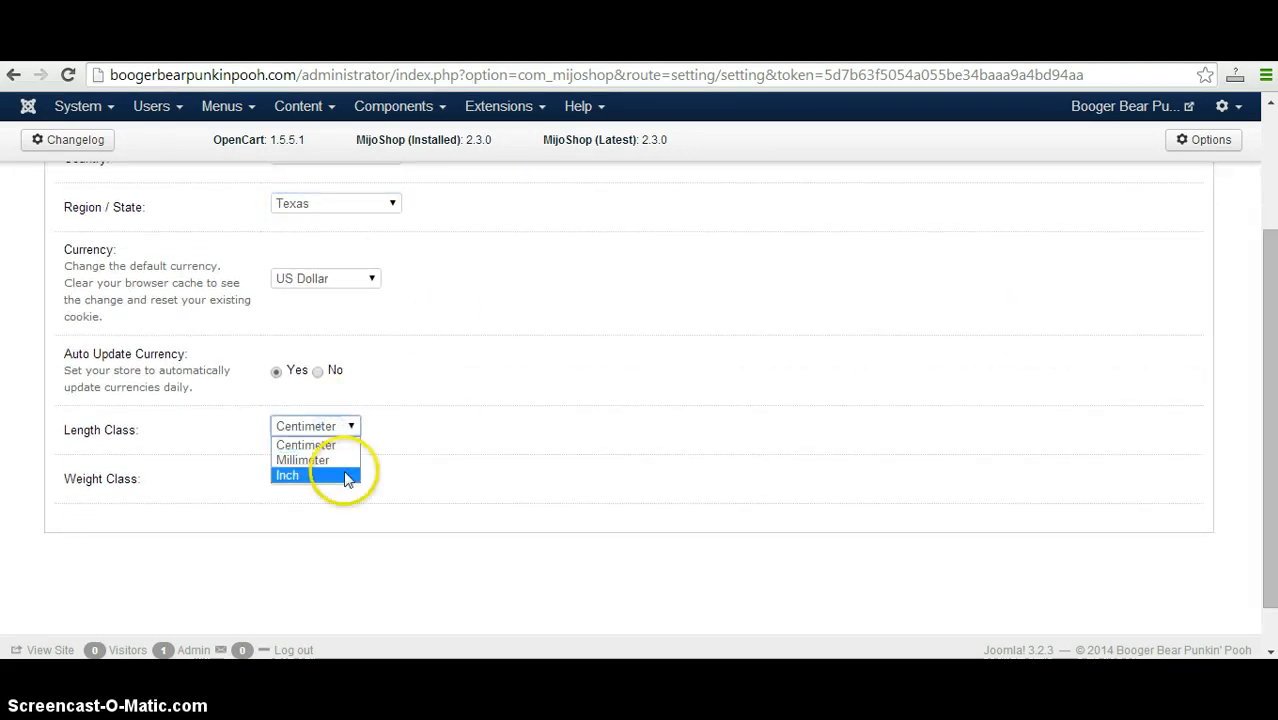
click(345, 476)
click(341, 477)
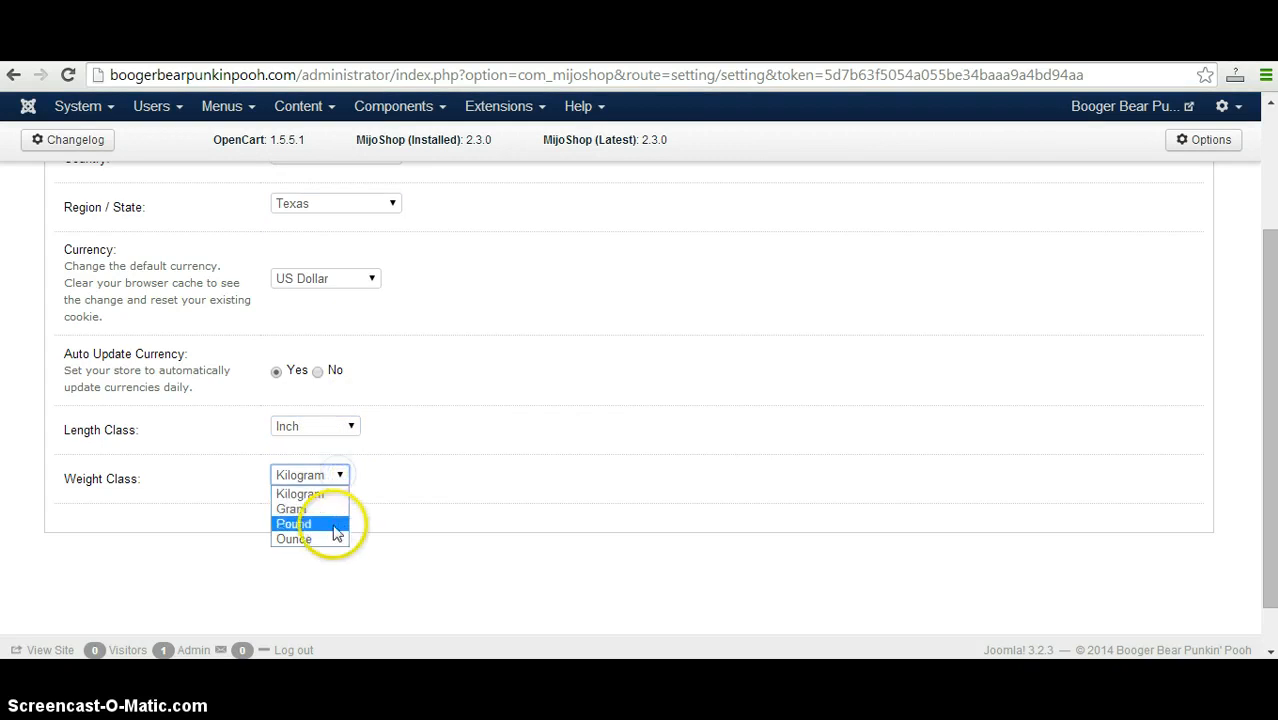
click(341, 525)
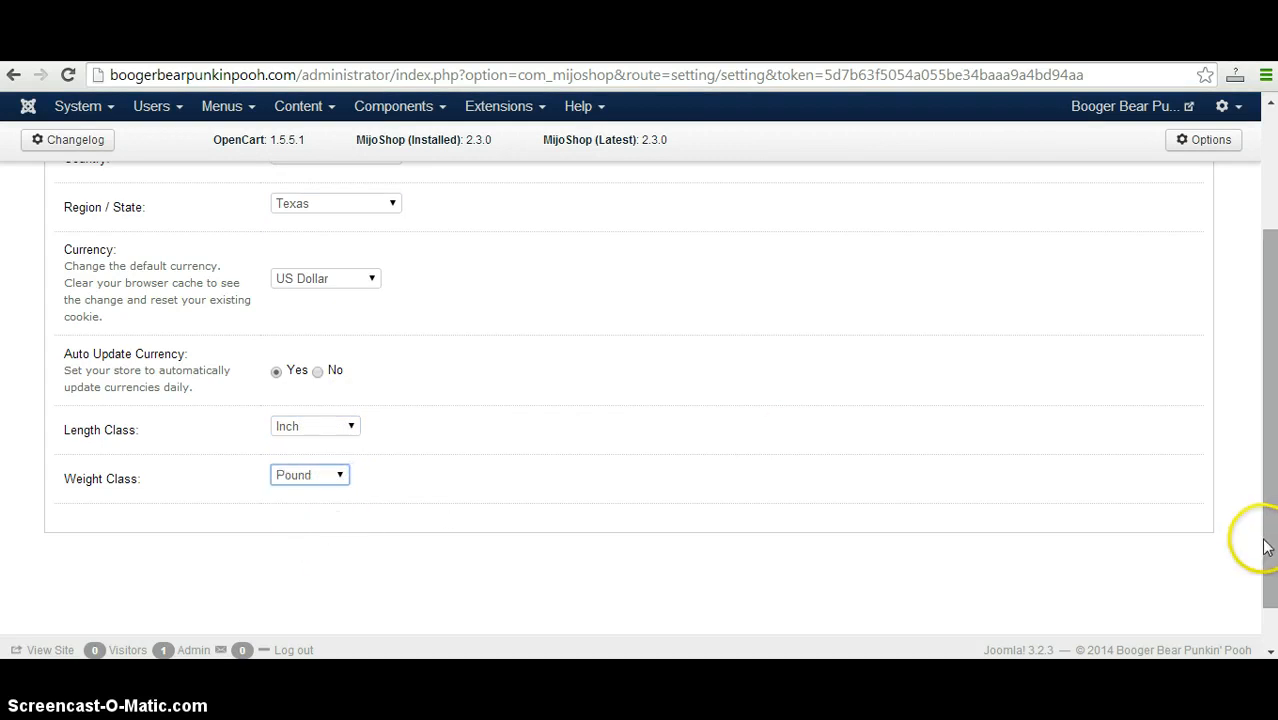
Review the store's option, image and mail settings, including the logo, image sizes and SMTP fields.
drag(1265, 547, 1241, 423)
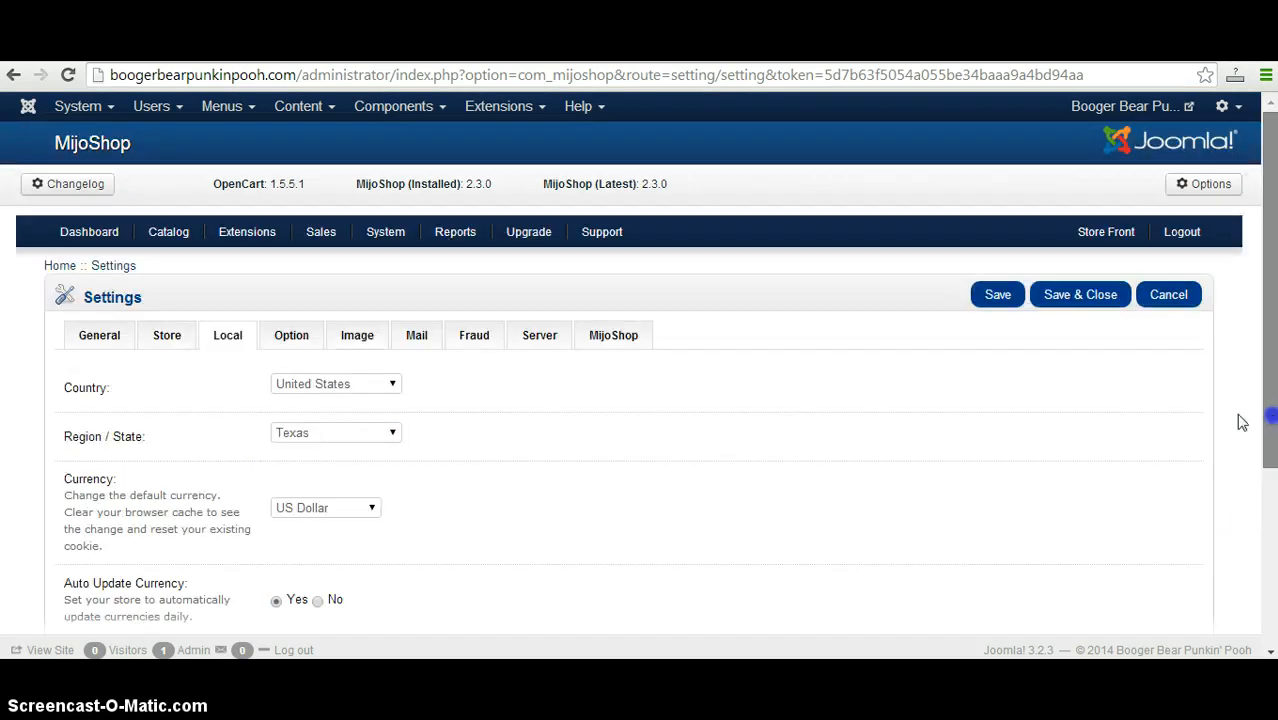
click(290, 340)
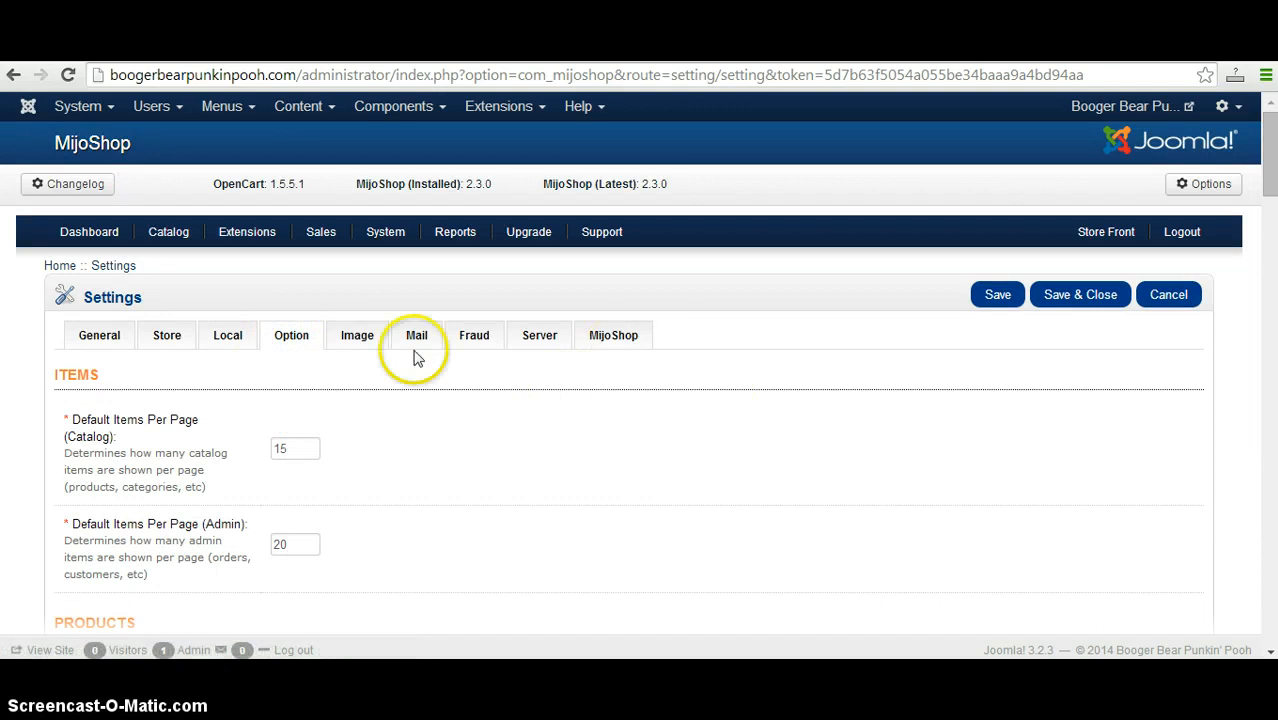
click(350, 340)
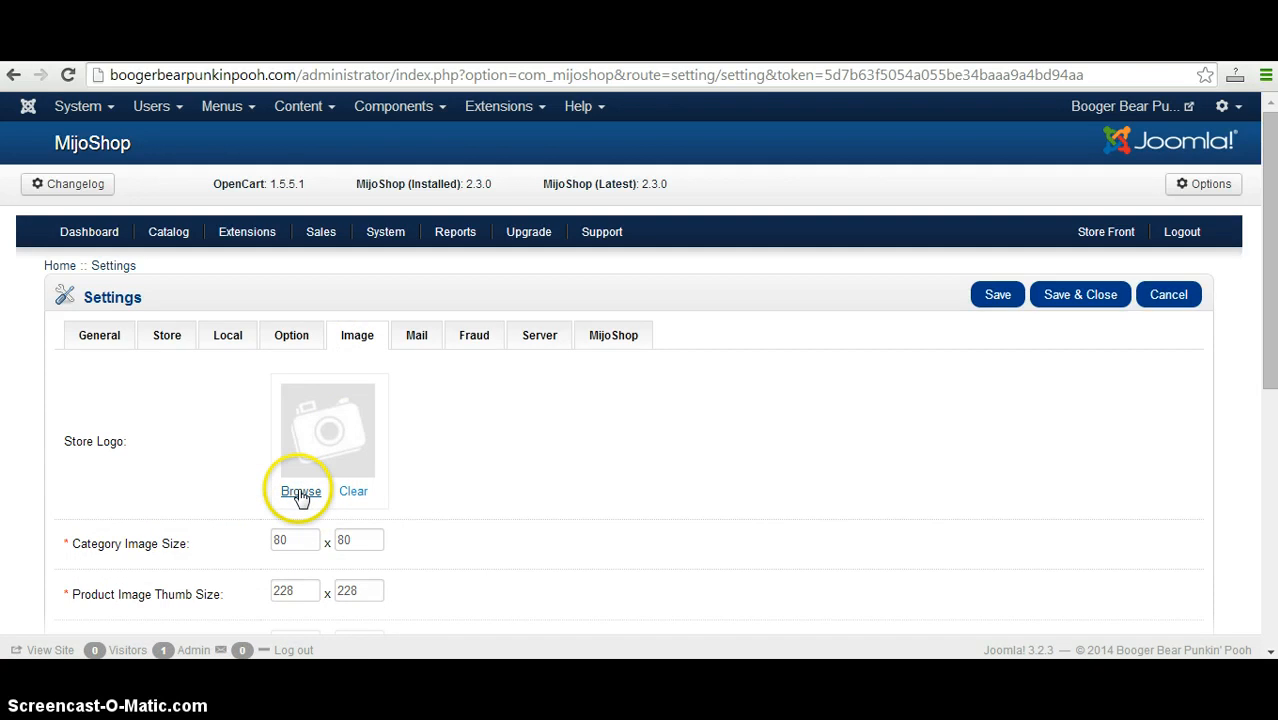
drag(1269, 372, 1275, 410)
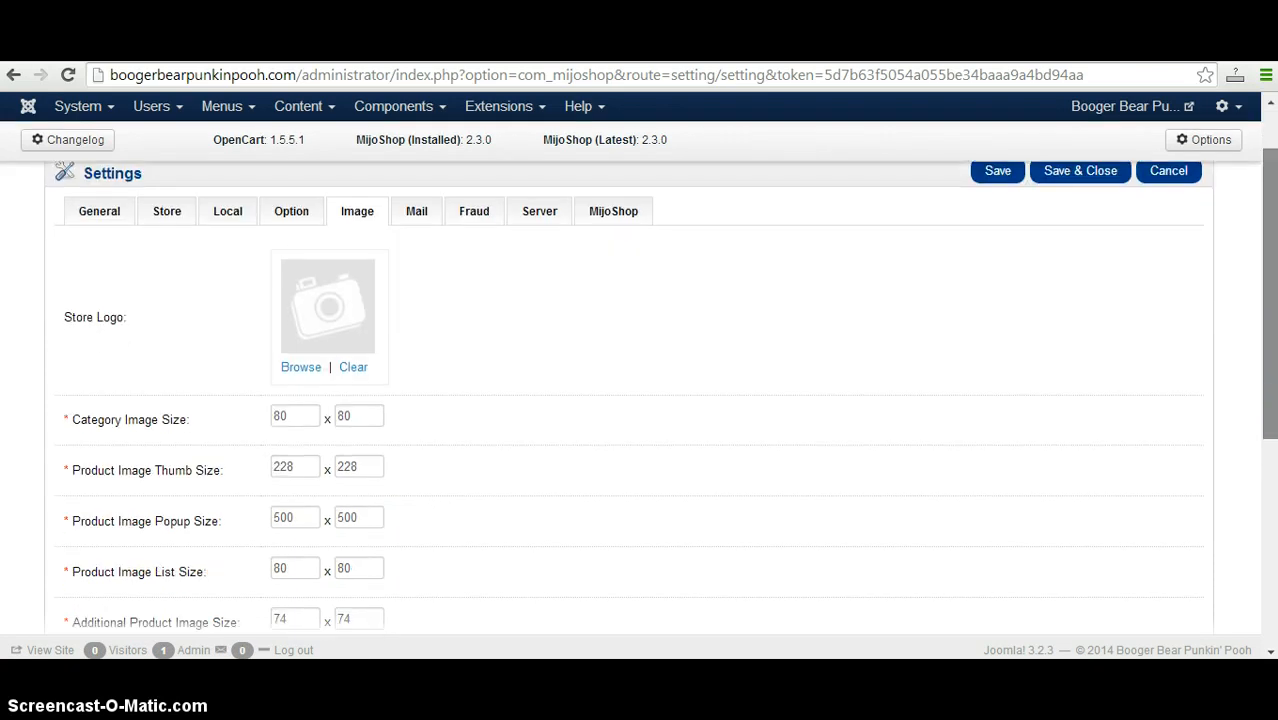
scroll(300, 414, down, 1)
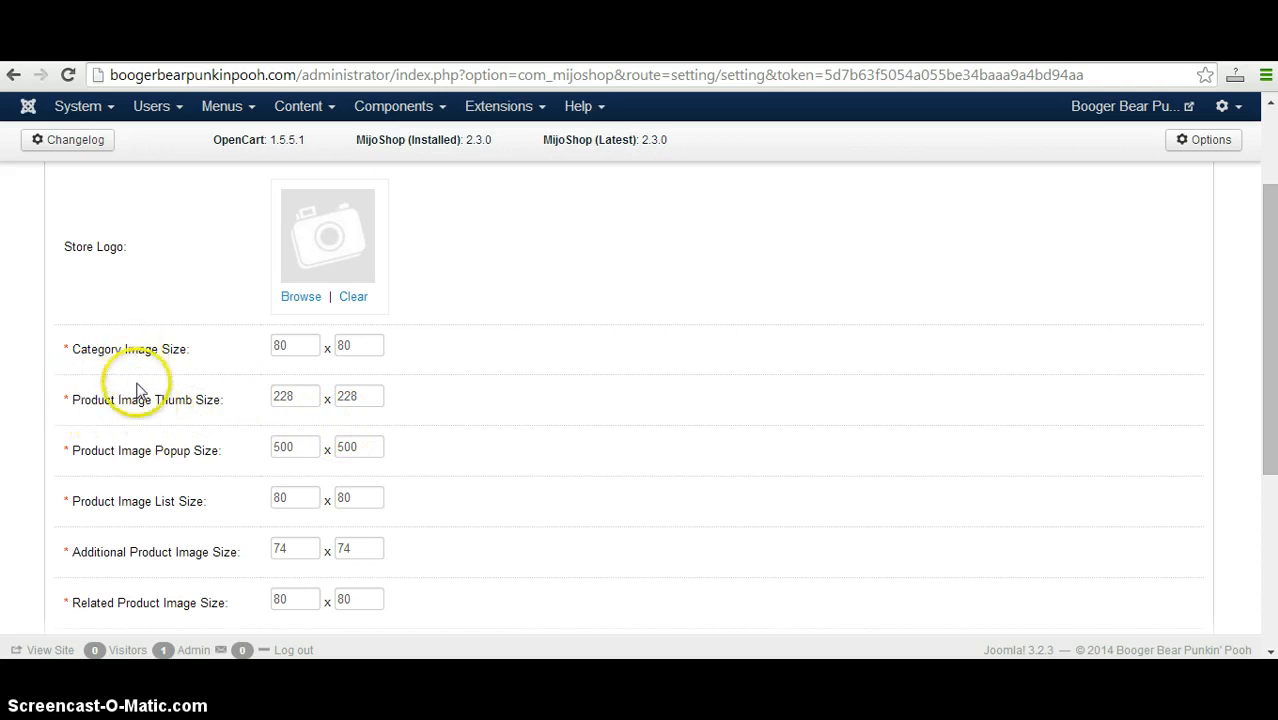
drag(1269, 449, 1270, 340)
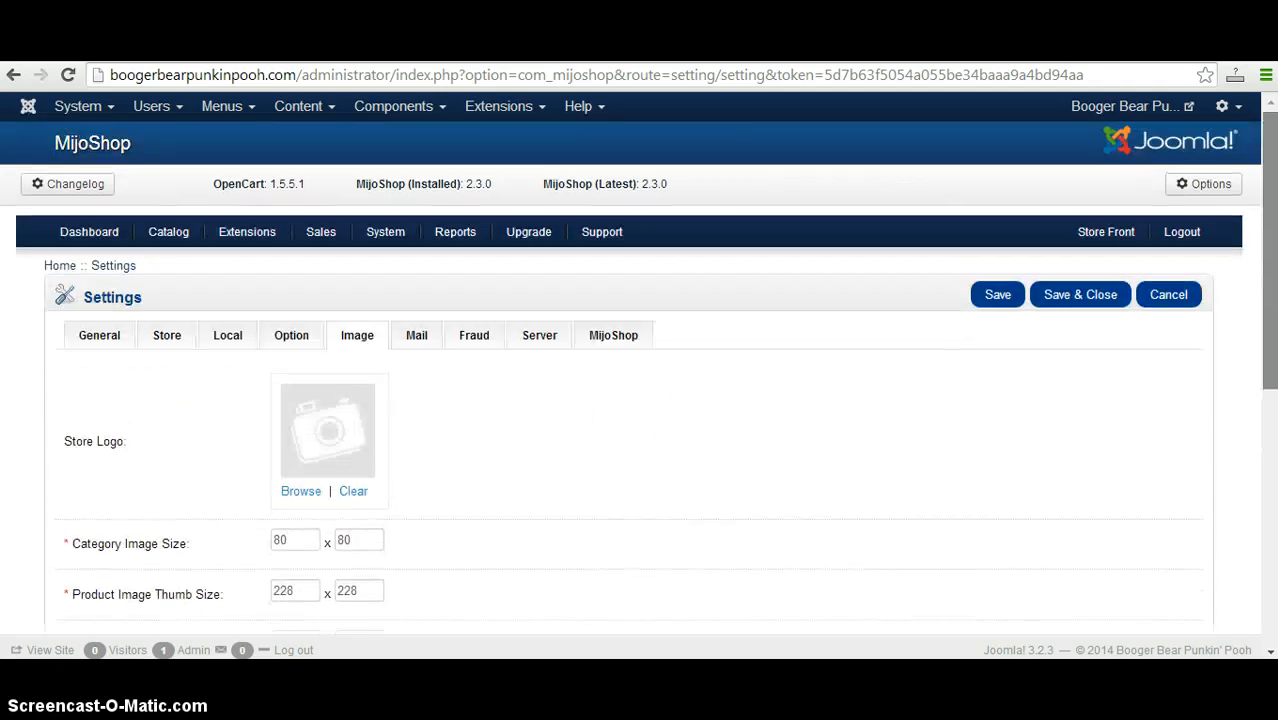
click(413, 337)
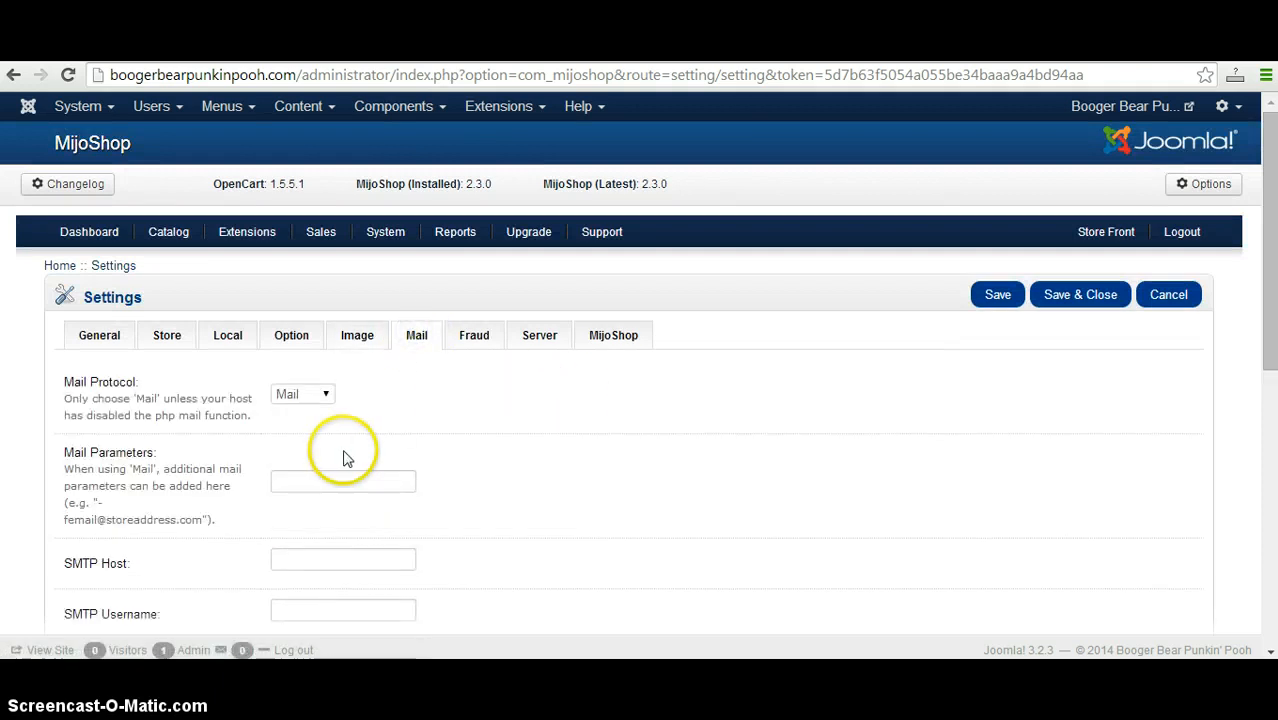
drag(1268, 340, 1272, 485)
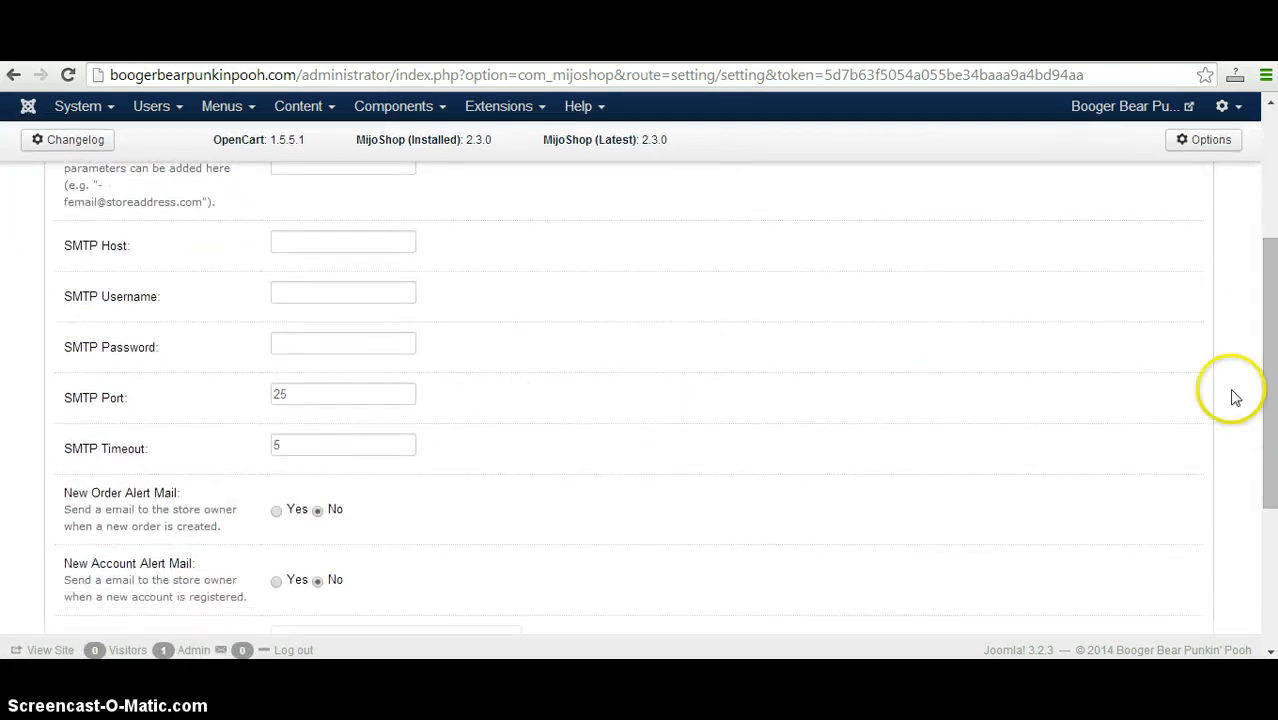
drag(1269, 405, 1269, 310)
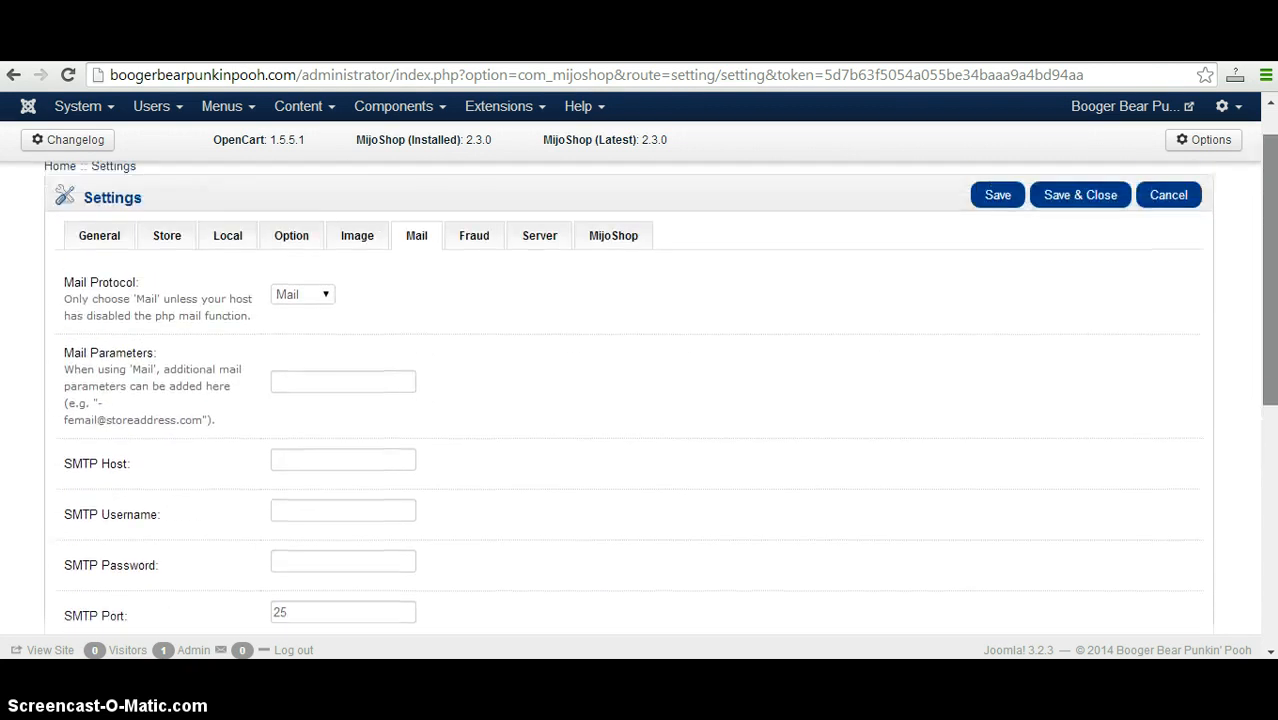
Examine the store's general e-mail field, followed by the fraud, server and MijoShop settings.
click(80, 240)
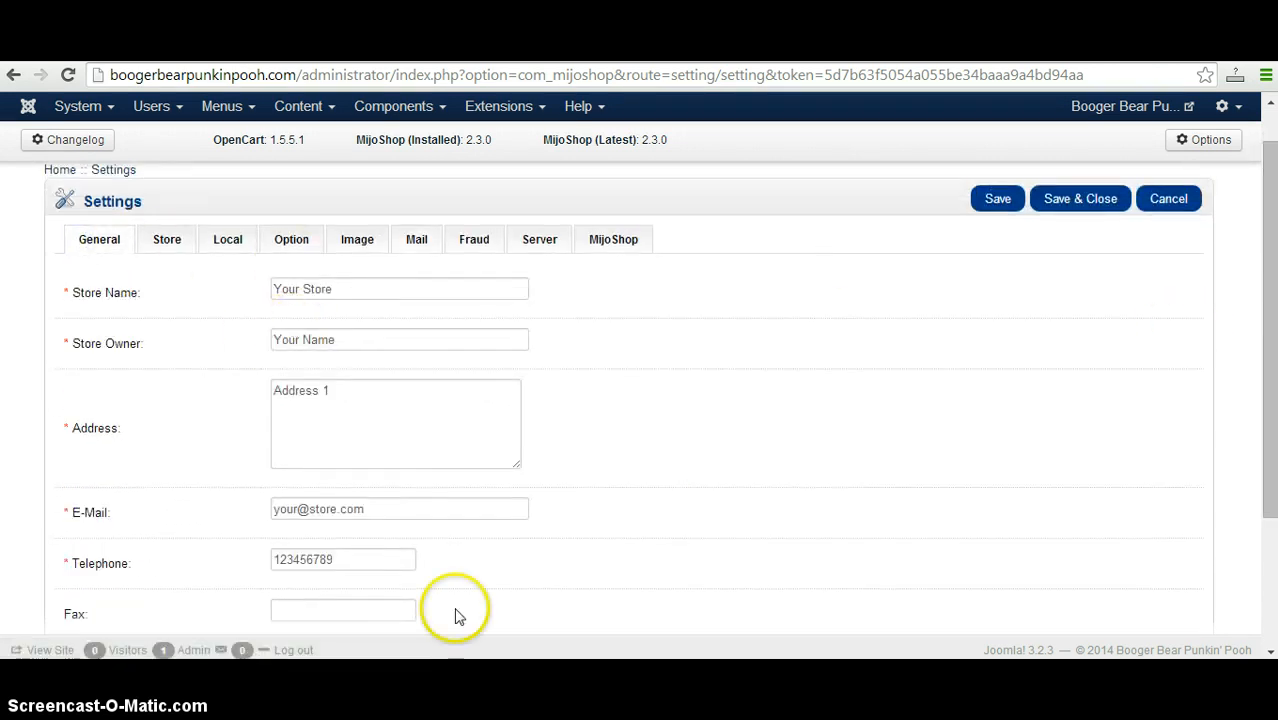
click(422, 509)
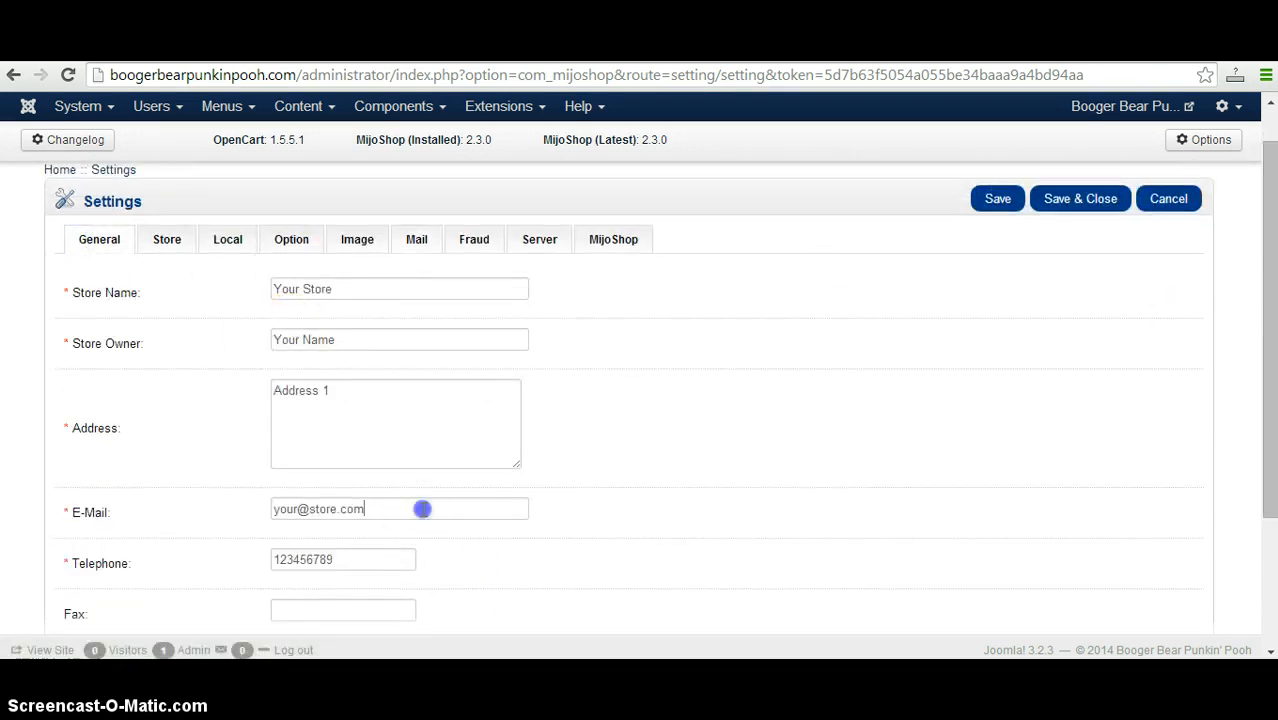
click(455, 241)
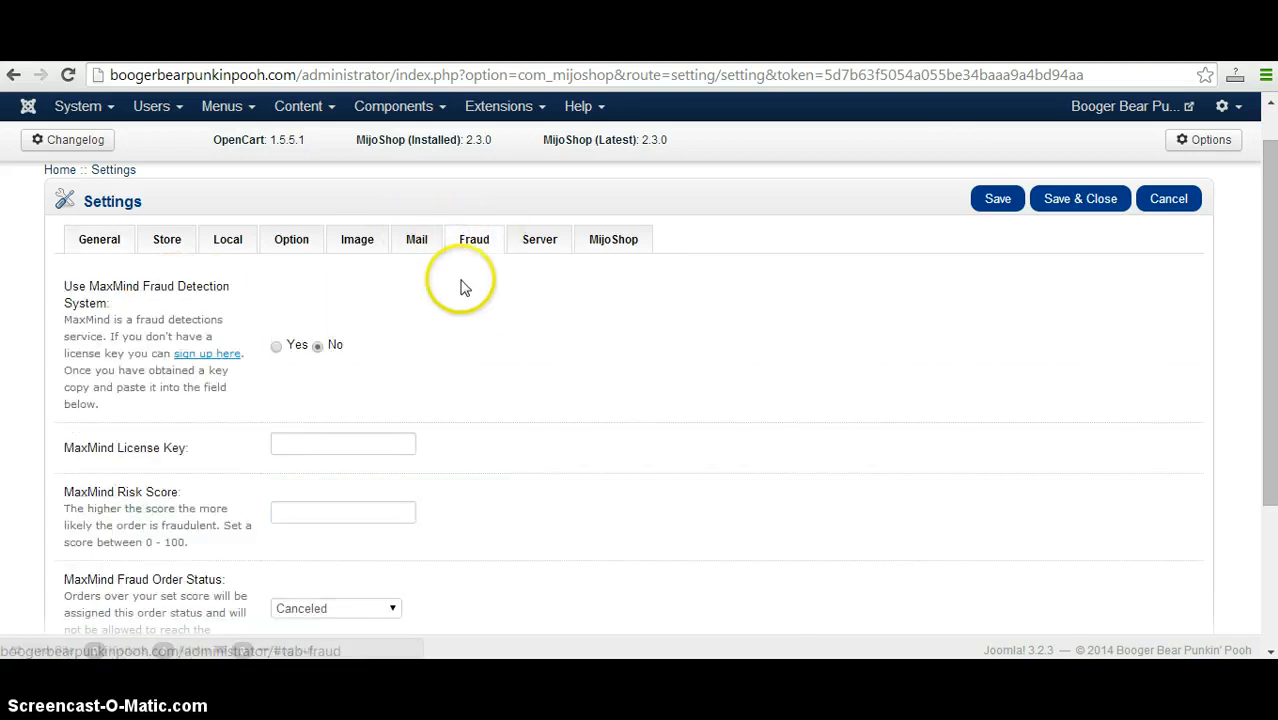
drag(1267, 328, 1266, 292)
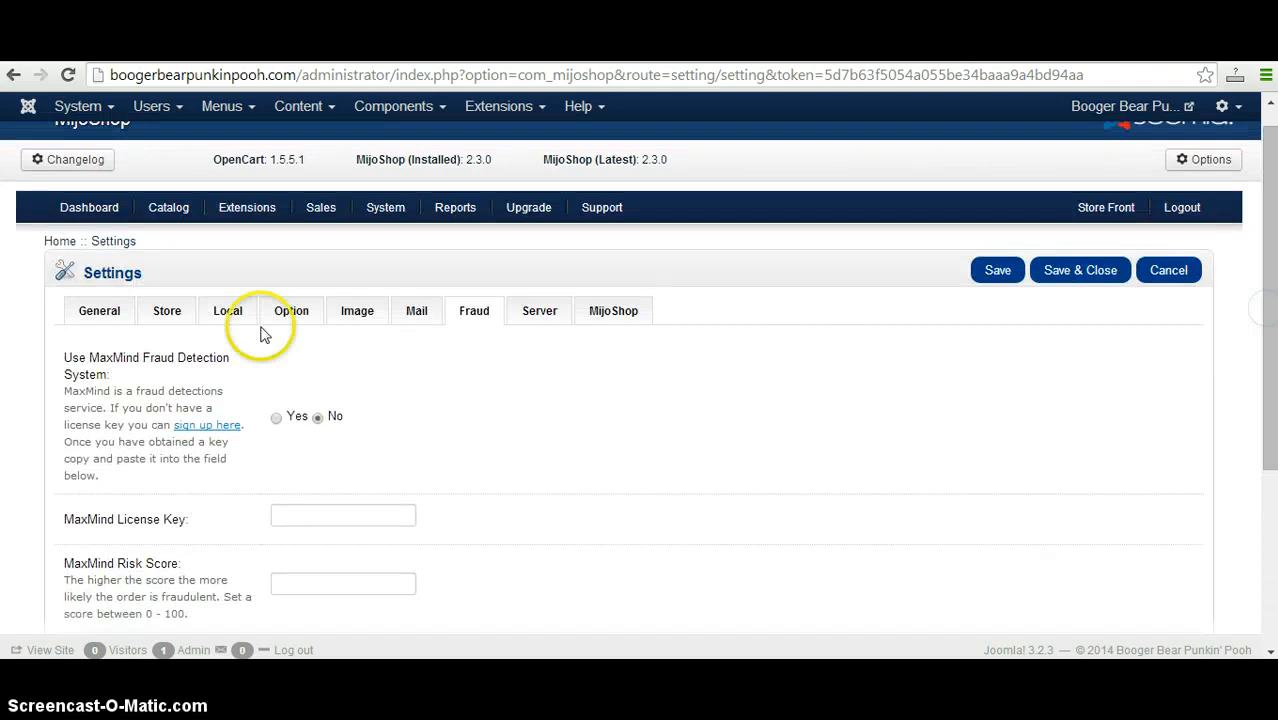
click(537, 314)
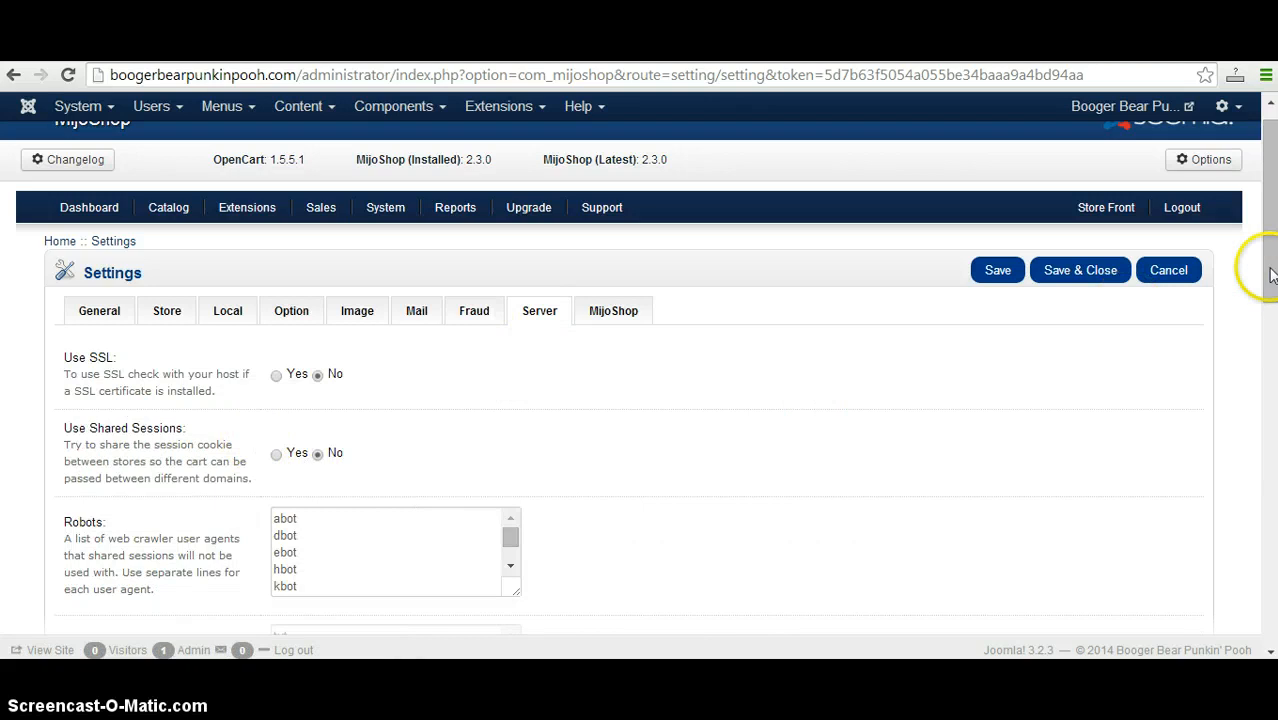
mouse_move(1272, 278)
mouse_down()
mouse_move(1272, 583)
mouse_move(1272, 264)
mouse_up()
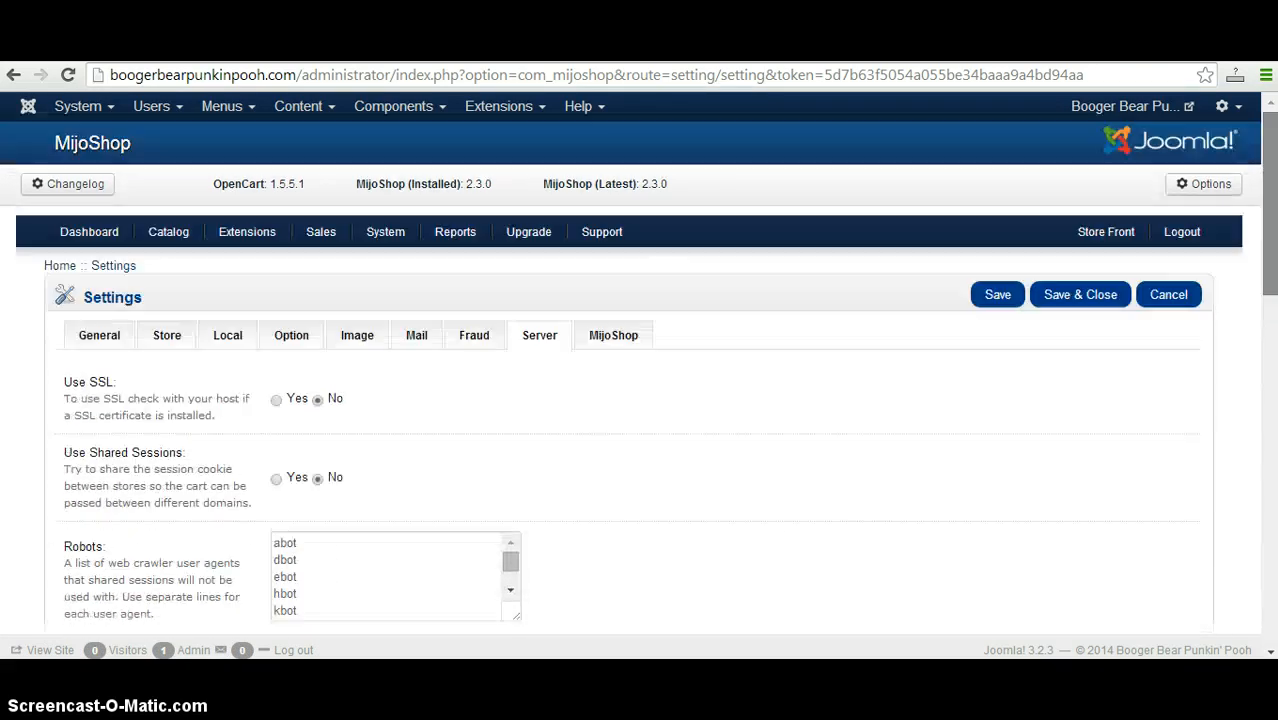
click(611, 345)
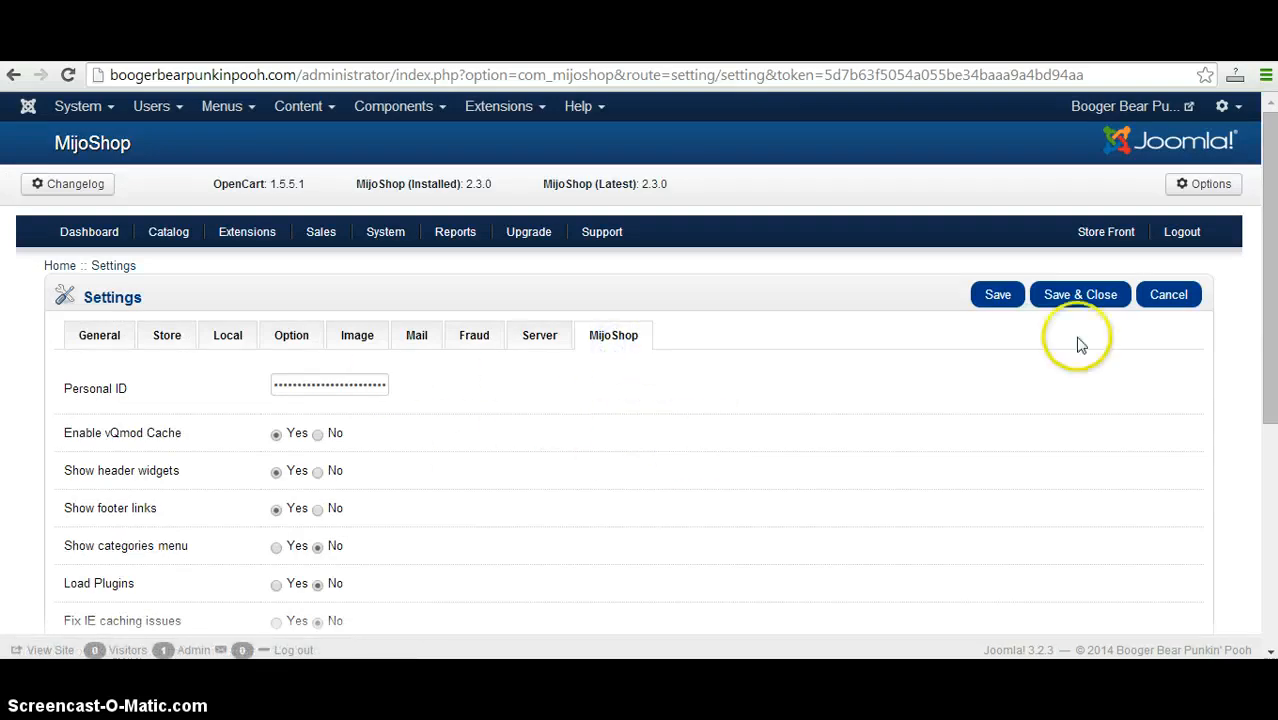
Open the list of product categories in the store's catalog.
mouse_move(1273, 197)
mouse_down()
mouse_move(1273, 334)
mouse_move(1273, 194)
mouse_up()
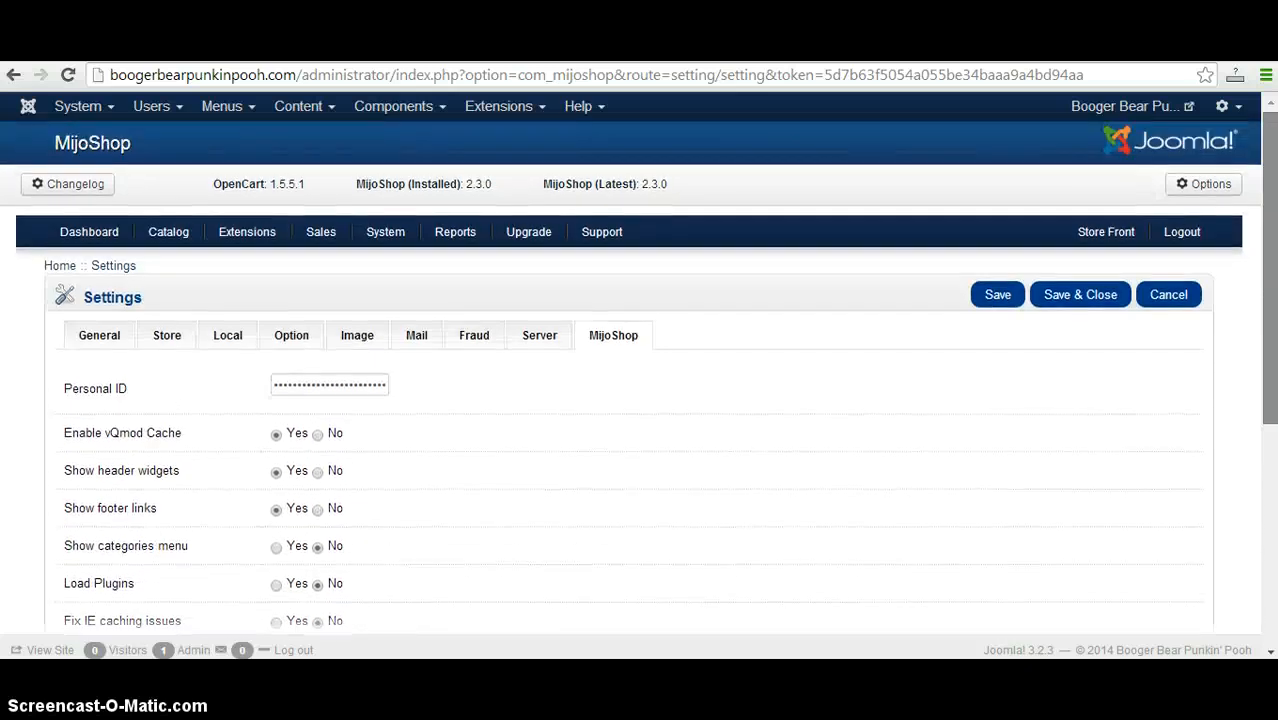
mouse_move(170, 234)
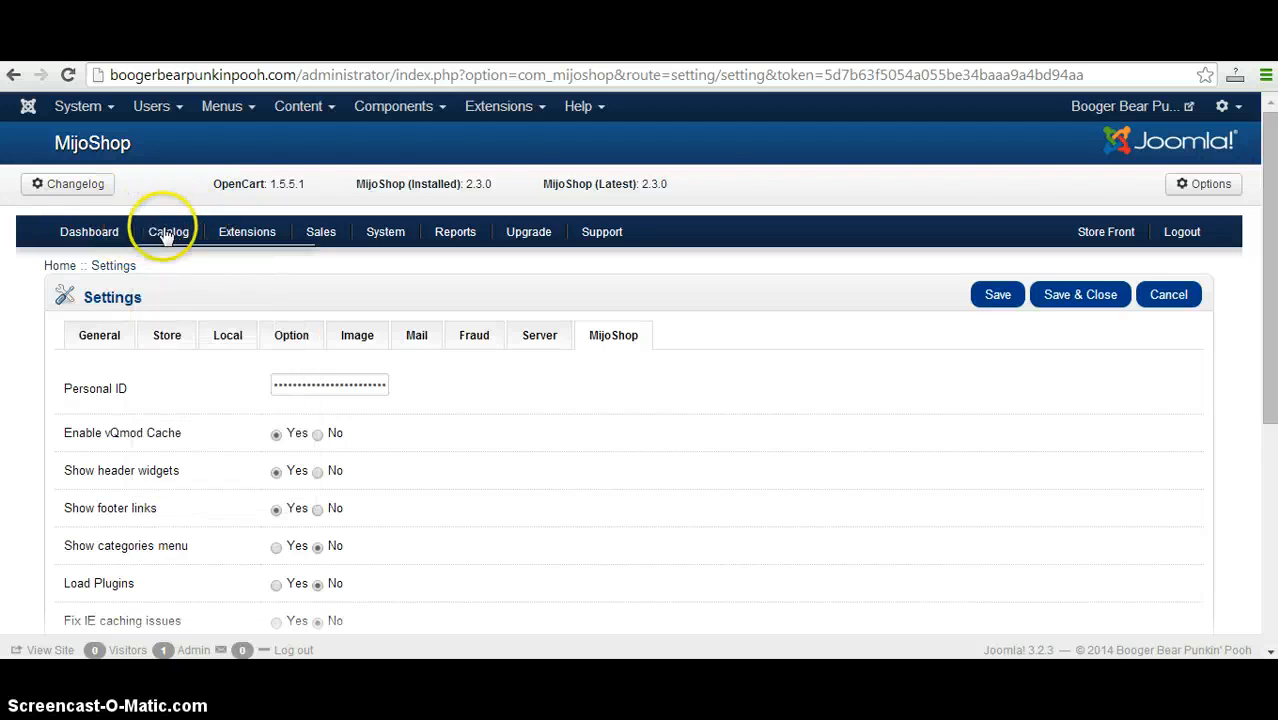
click(186, 268)
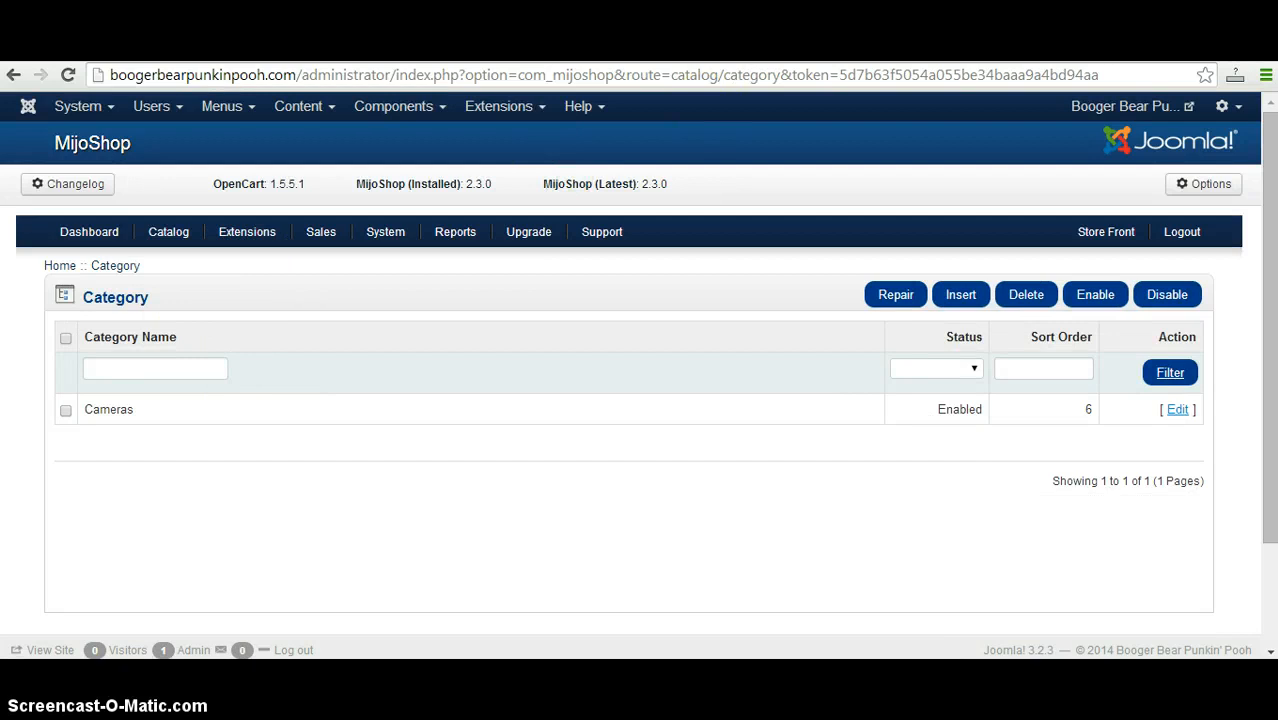
Switch to the Facebook conversation and copy the product list from Puzzles through Flags.
click(715, 52)
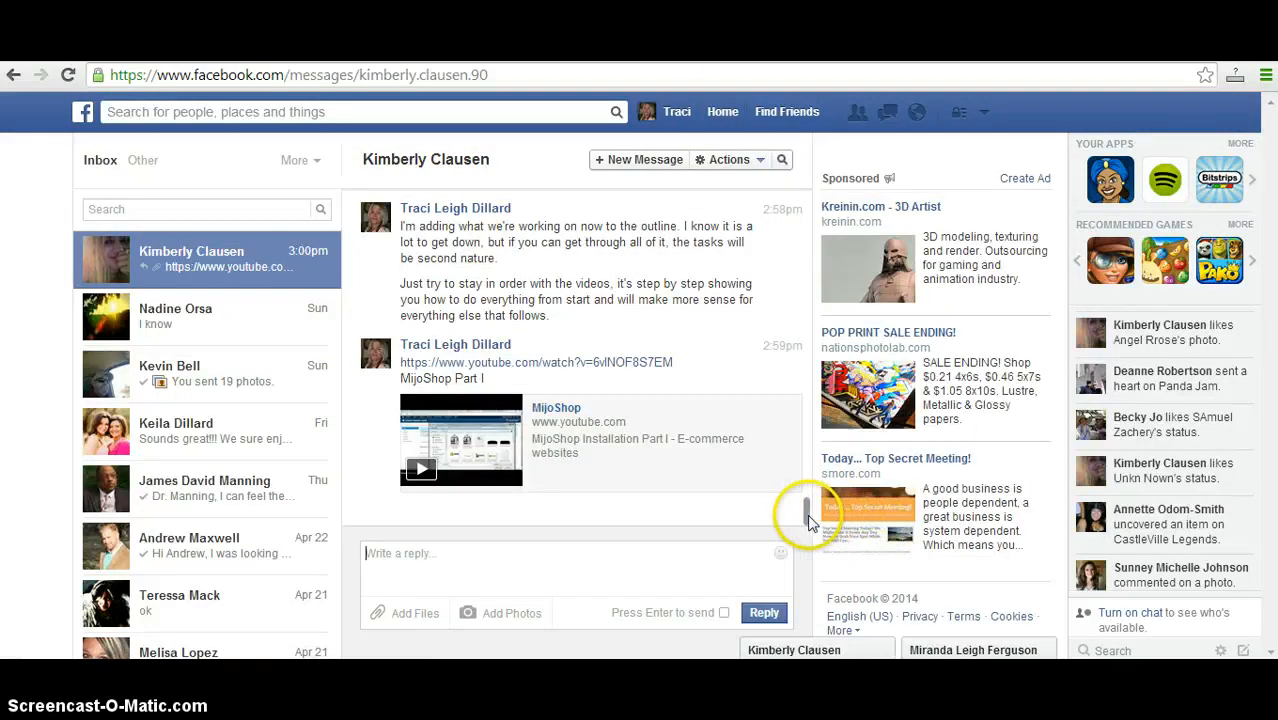
drag(808, 516, 810, 385)
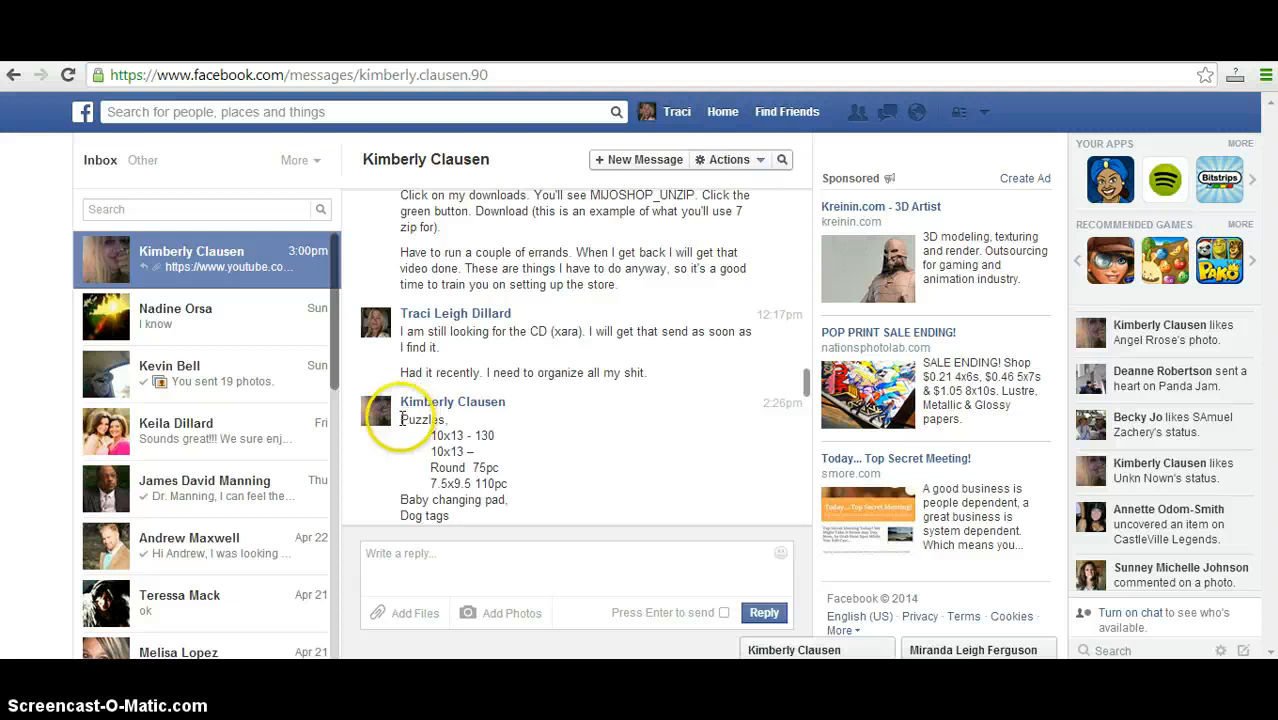
drag(401, 419, 654, 478)
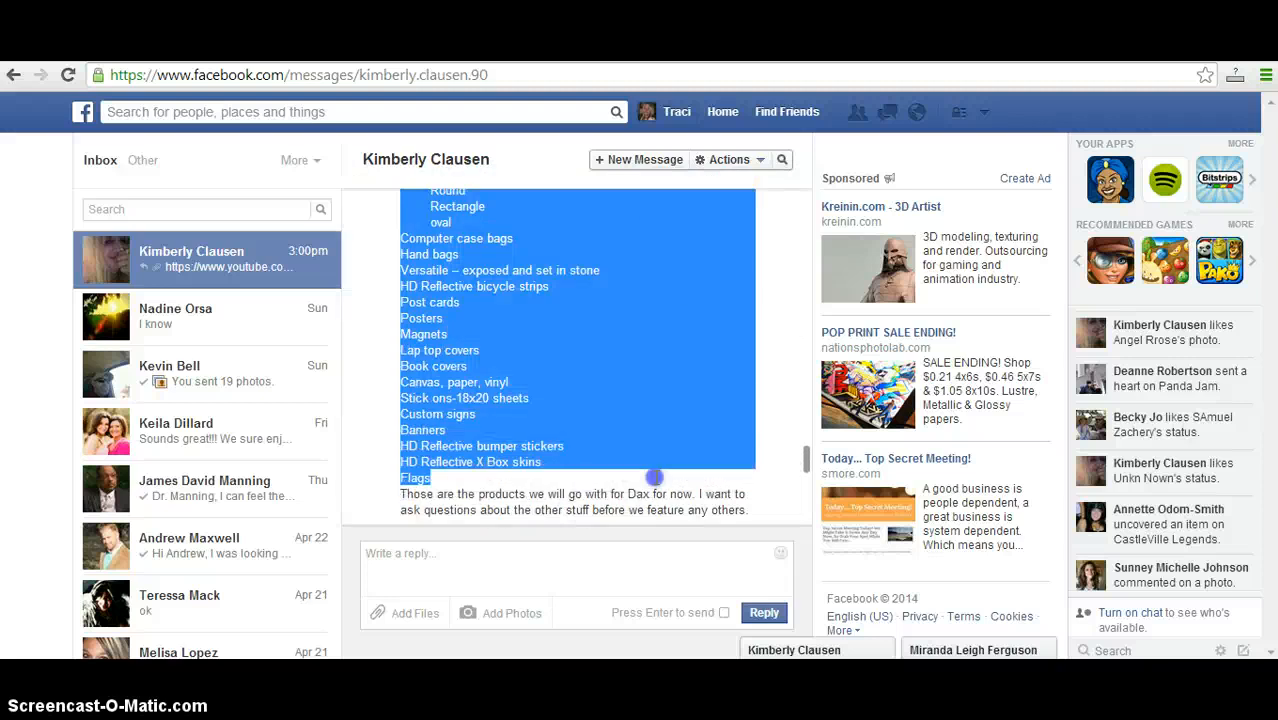
right_click(485, 362)
click(526, 372)
Switch to Notepad, start a new blank document and paste the copied product list into it.
mouse_move(460, 700)
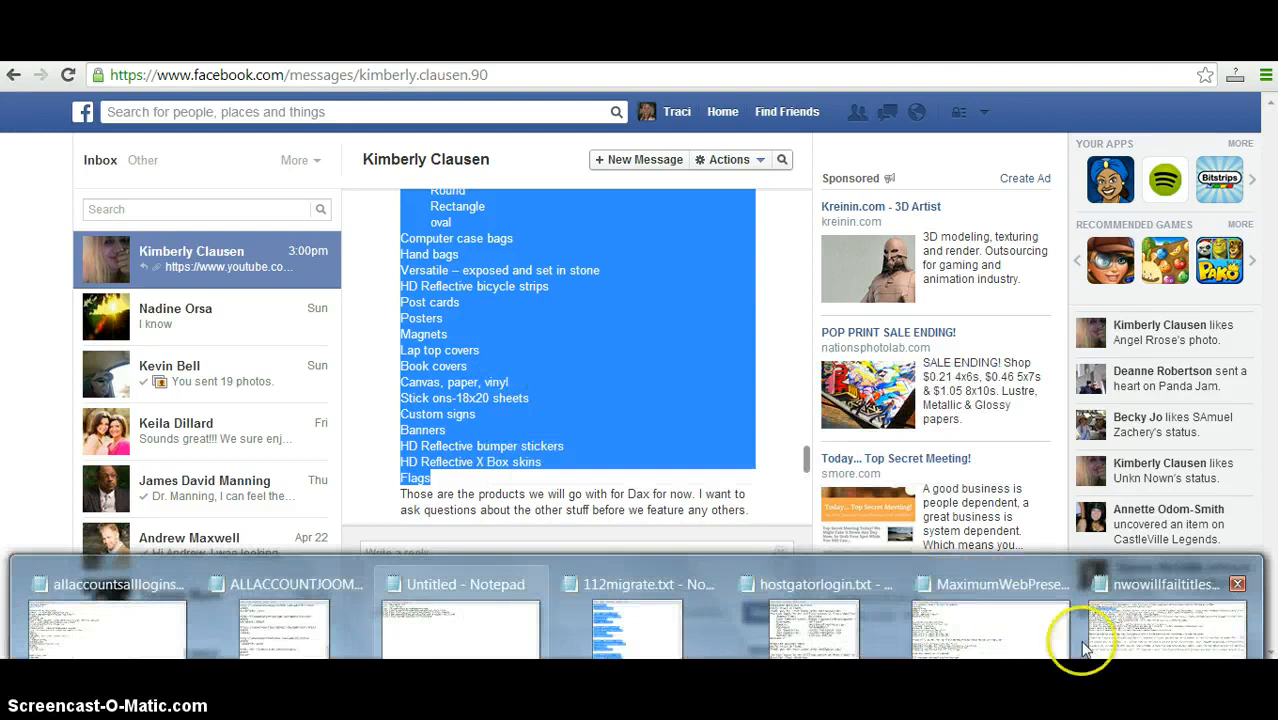
click(1110, 628)
click(14, 72)
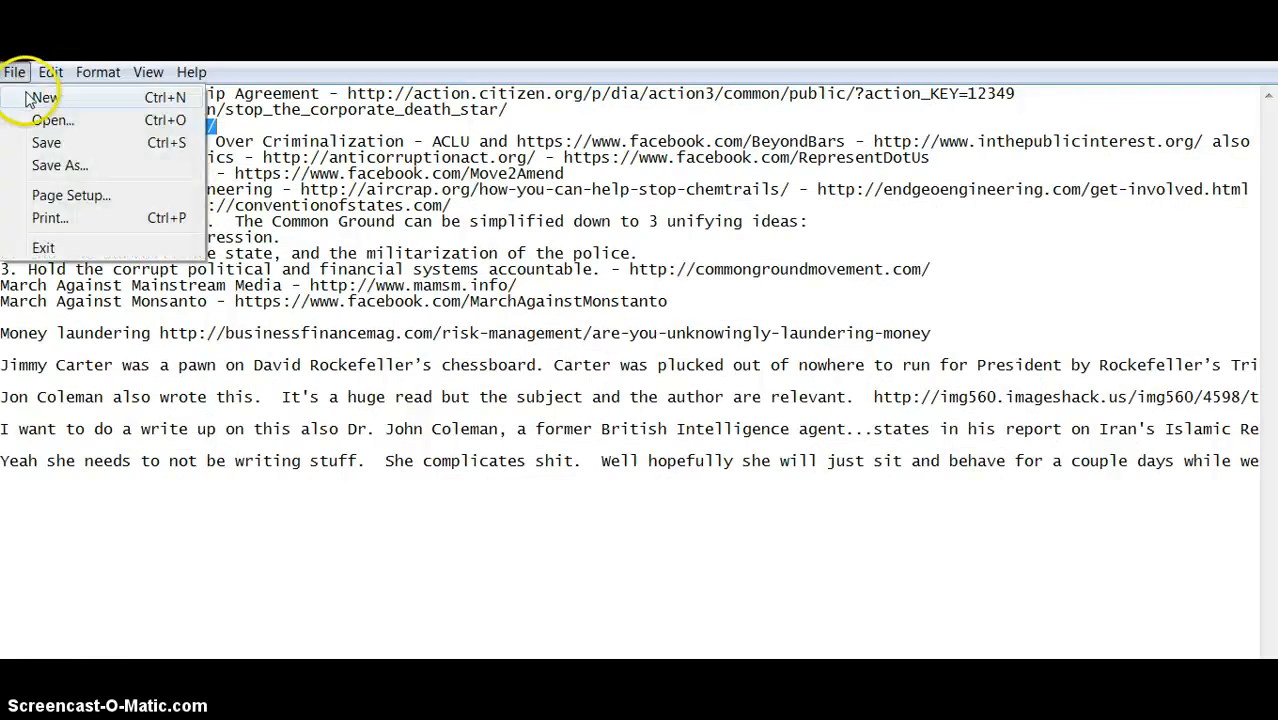
click(22, 94)
right_click(105, 135)
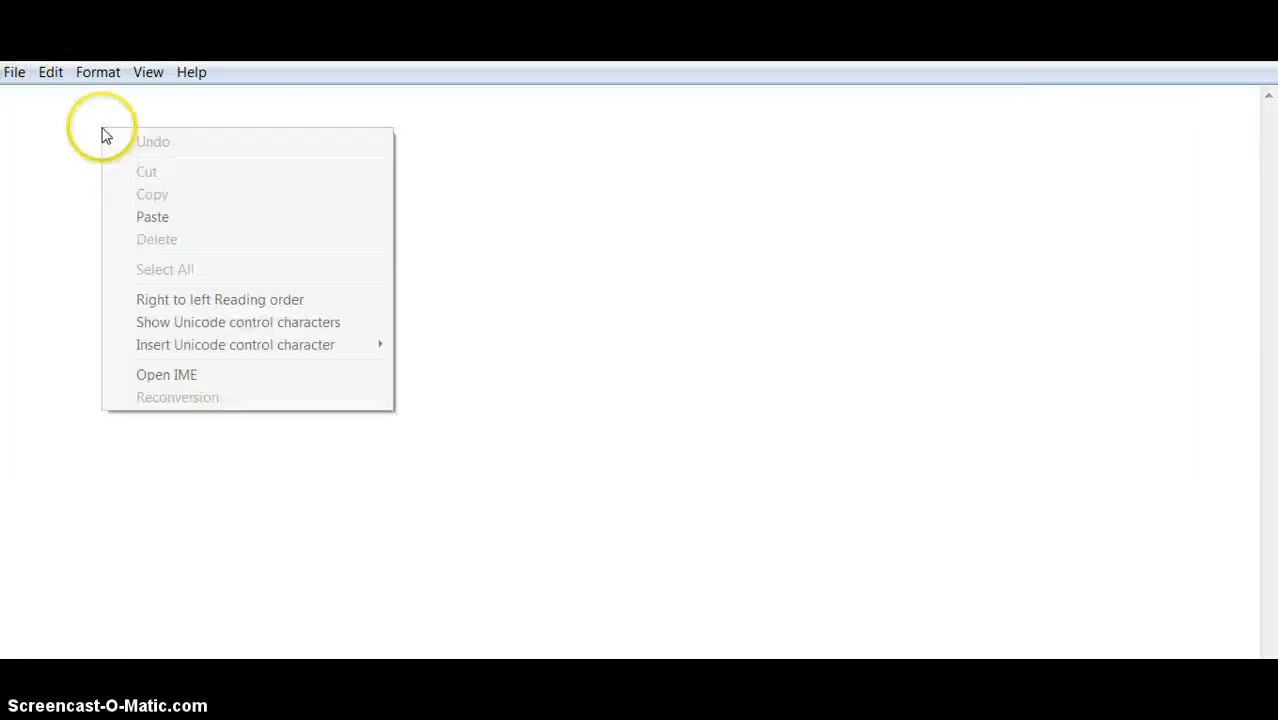
click(153, 217)
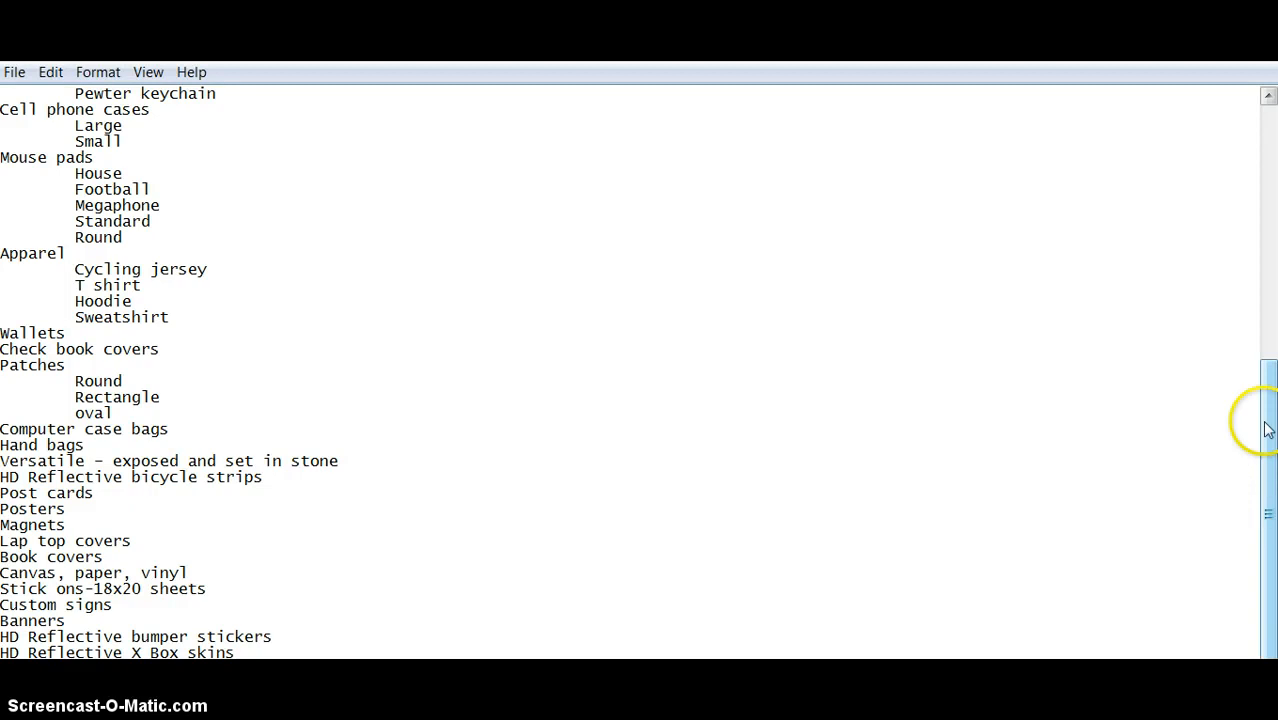
Copy the word "Puzzles" from the beginning of the product list.
drag(1268, 430, 1274, 208)
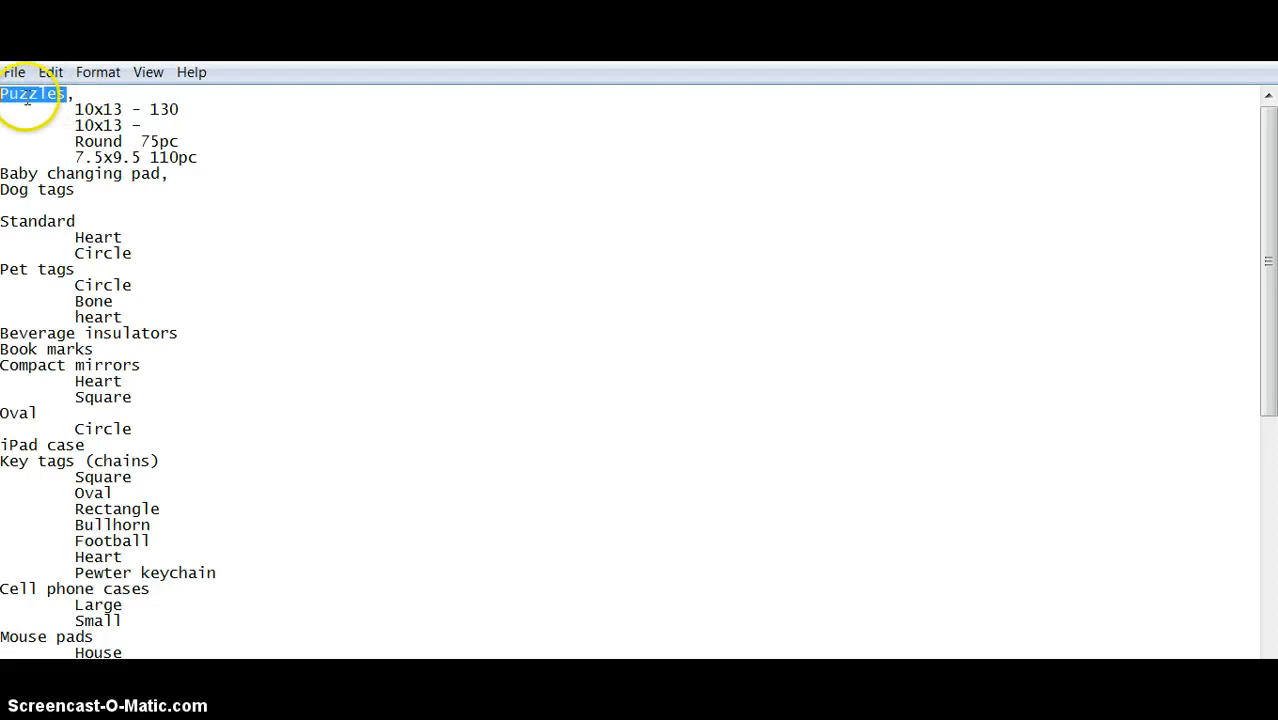
right_click(27, 100)
click(30, 163)
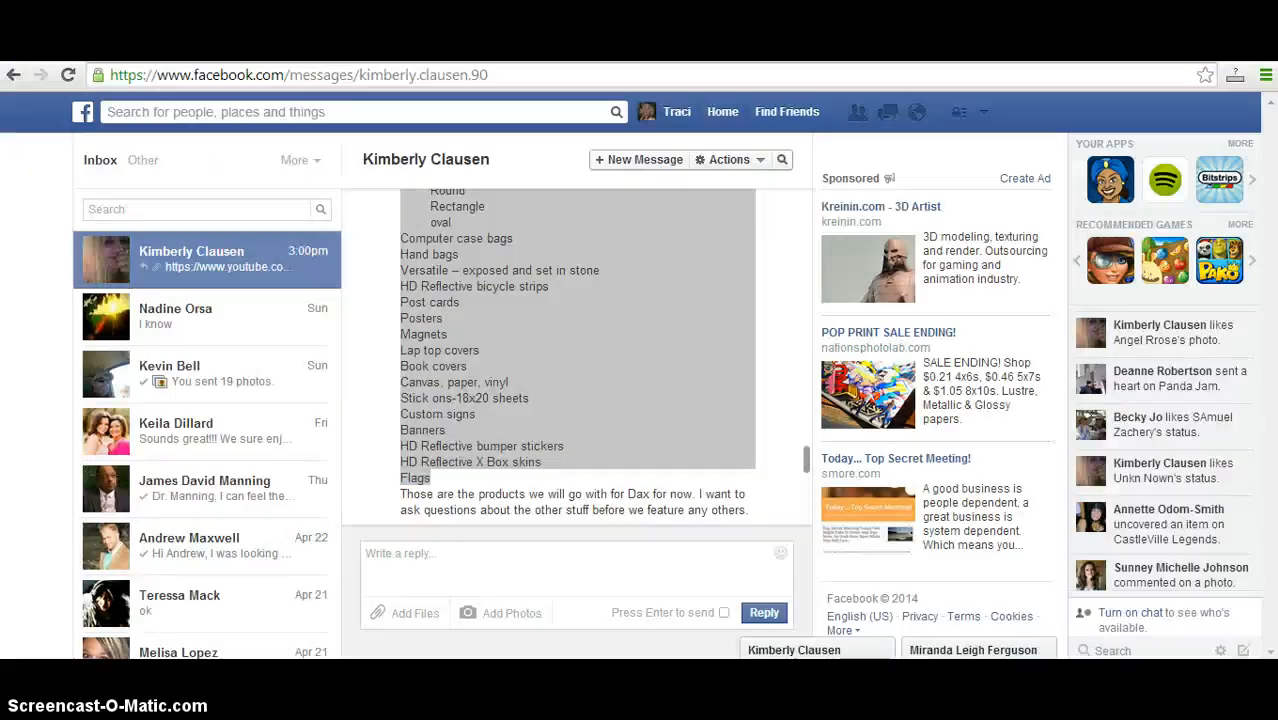
Switch to the MijoShop category list in the browser and delete the Cameras category.
click(440, 255)
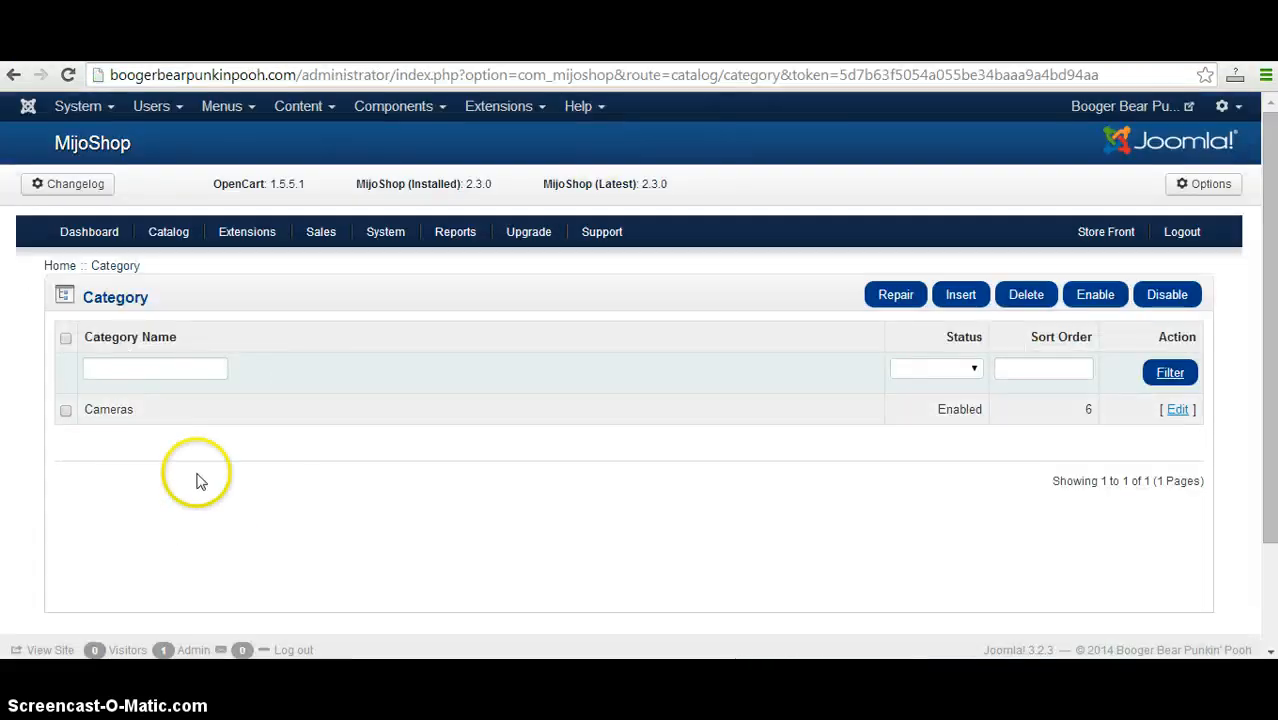
click(65, 410)
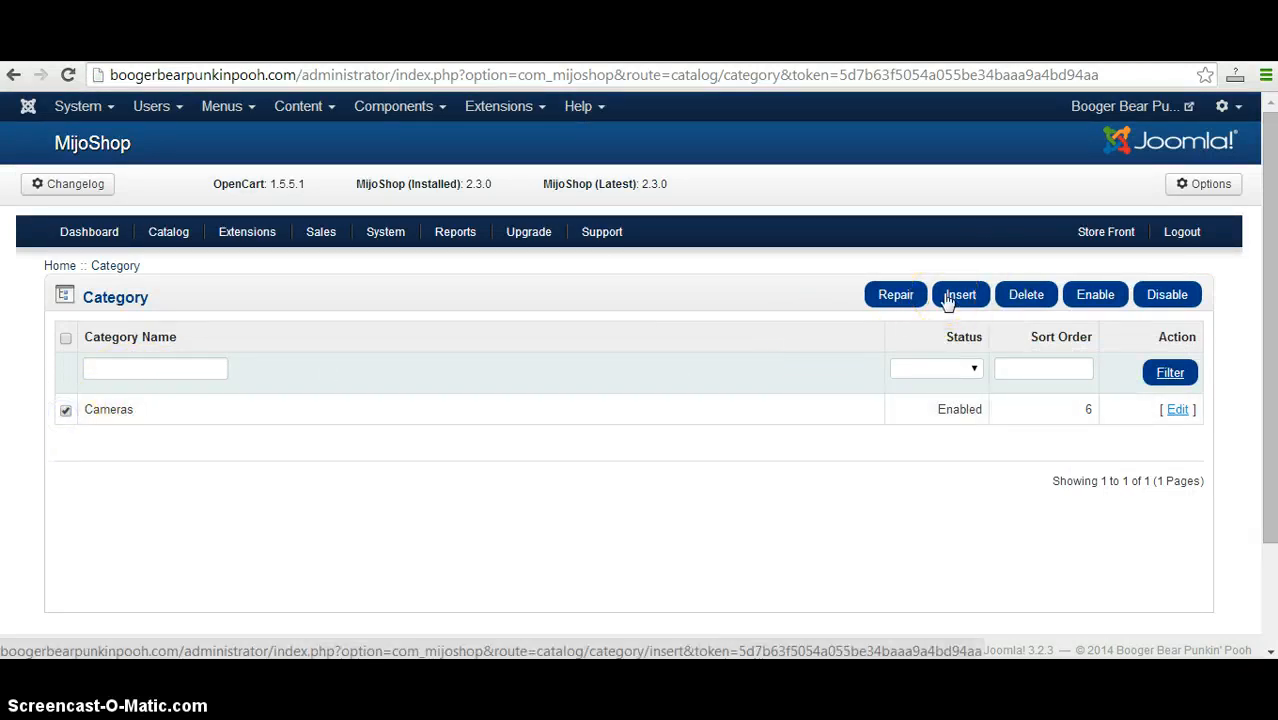
click(1026, 295)
click(707, 222)
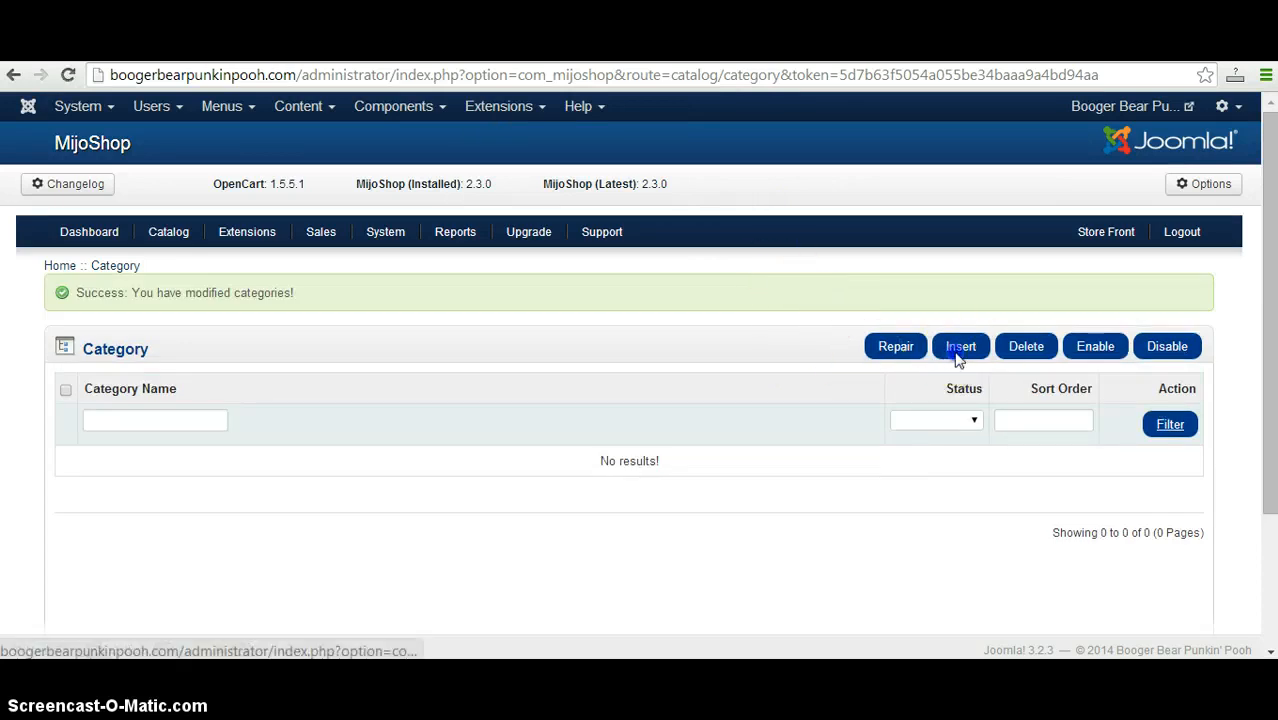
Insert a new category with the copied name "Puzzles" and save it.
click(958, 352)
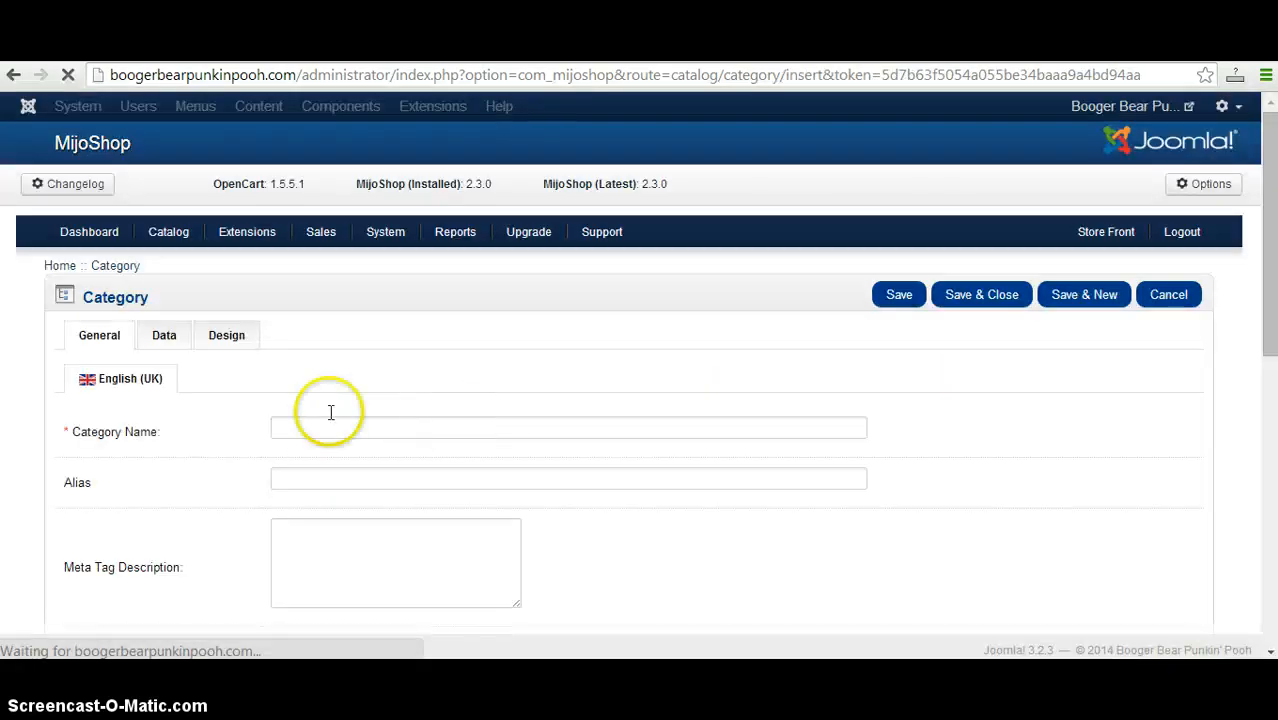
click(325, 432)
right_click(327, 432)
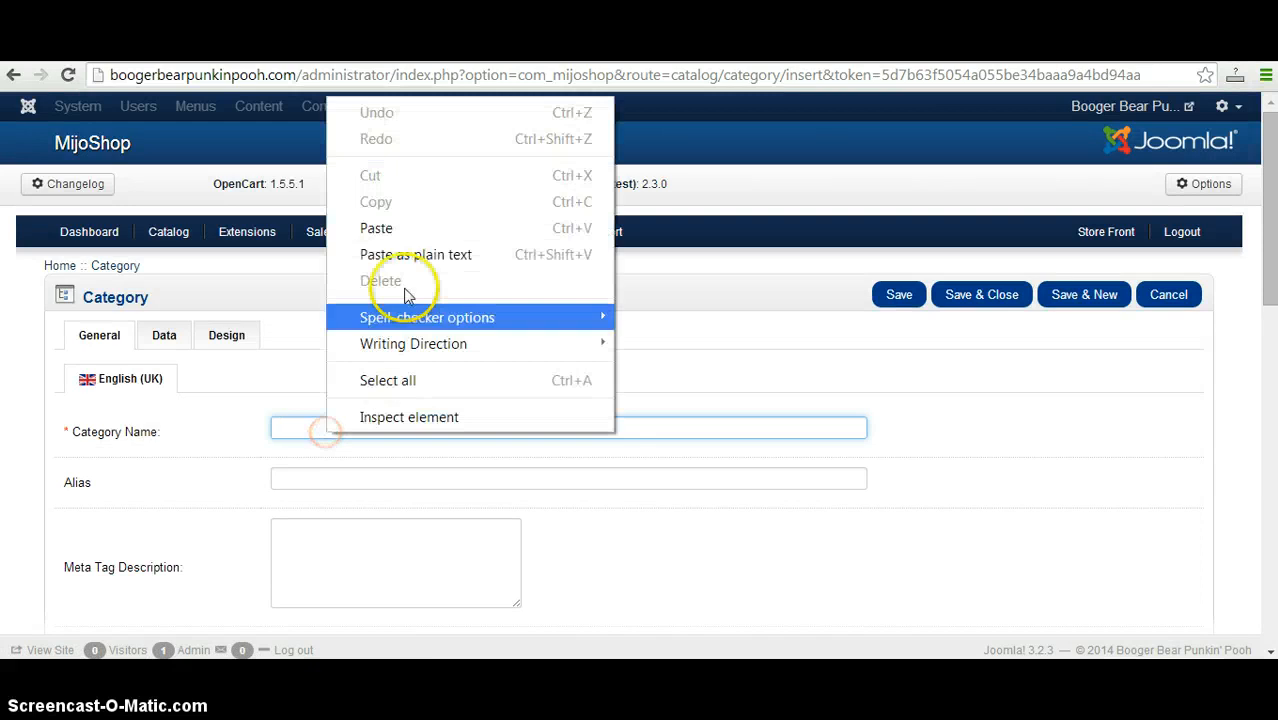
click(422, 230)
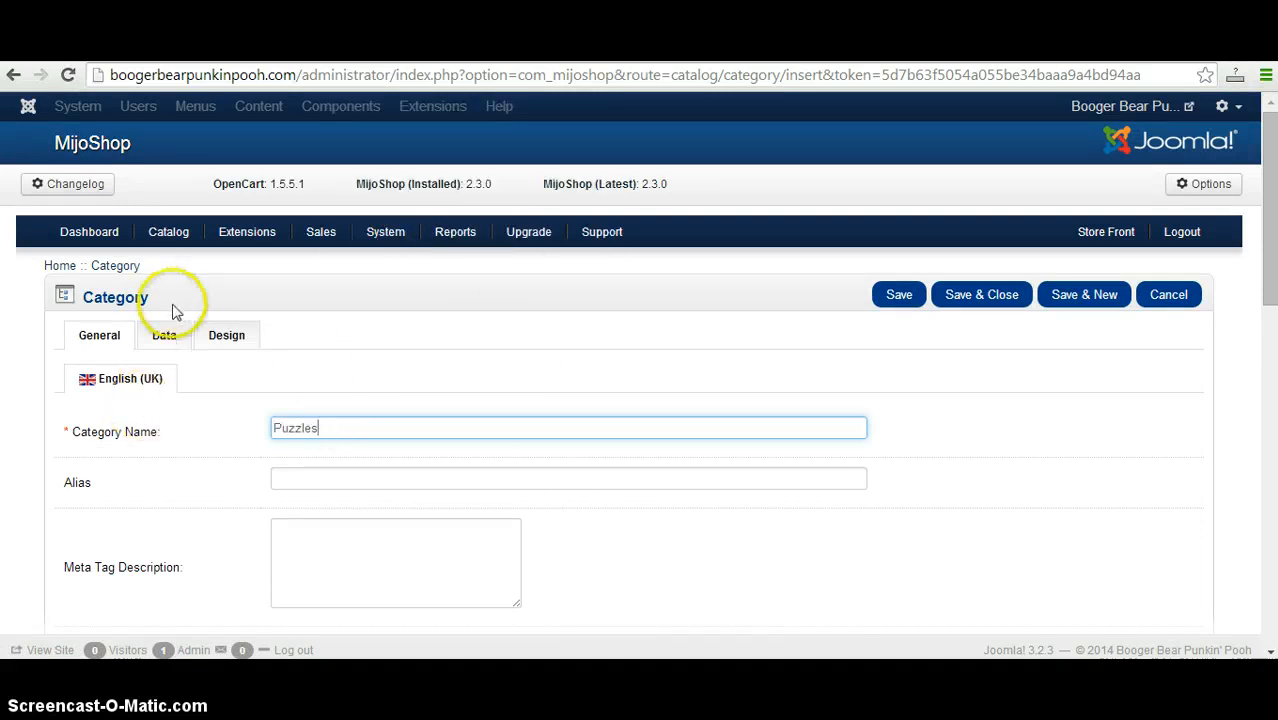
mouse_move(1272, 296)
mouse_down()
mouse_move(1273, 602)
mouse_move(1273, 290)
mouse_up()
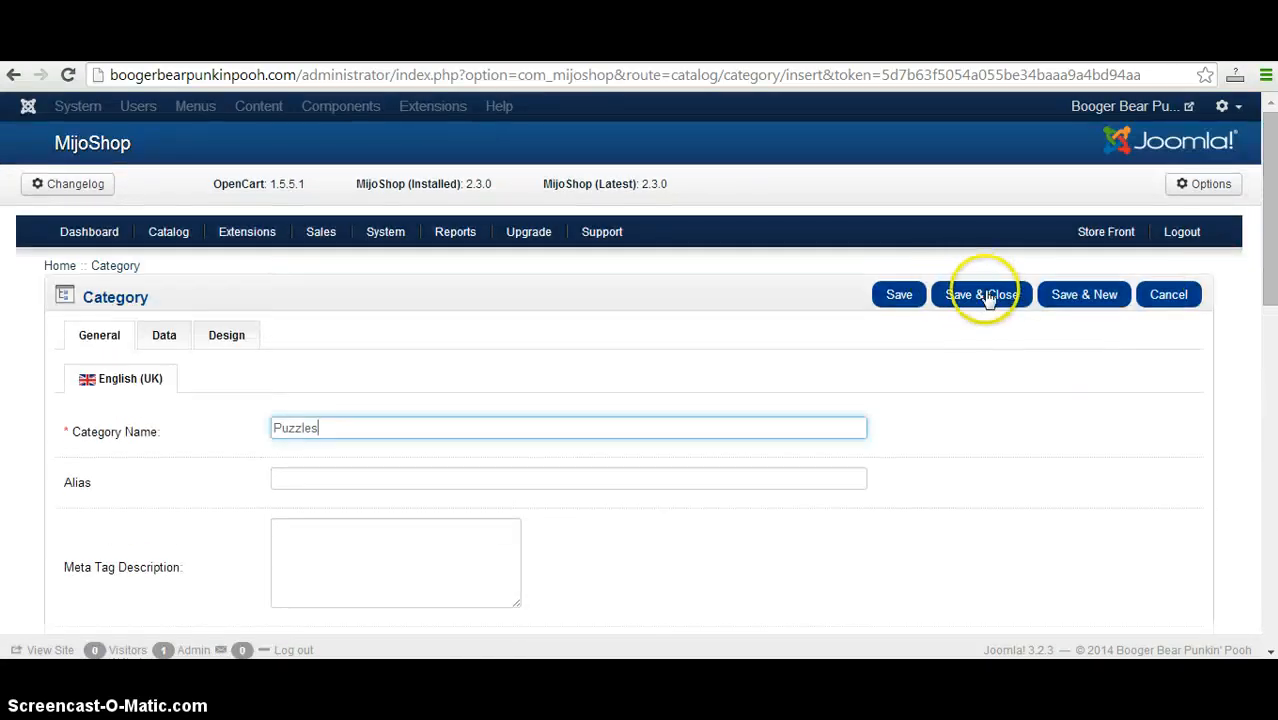
click(1101, 313)
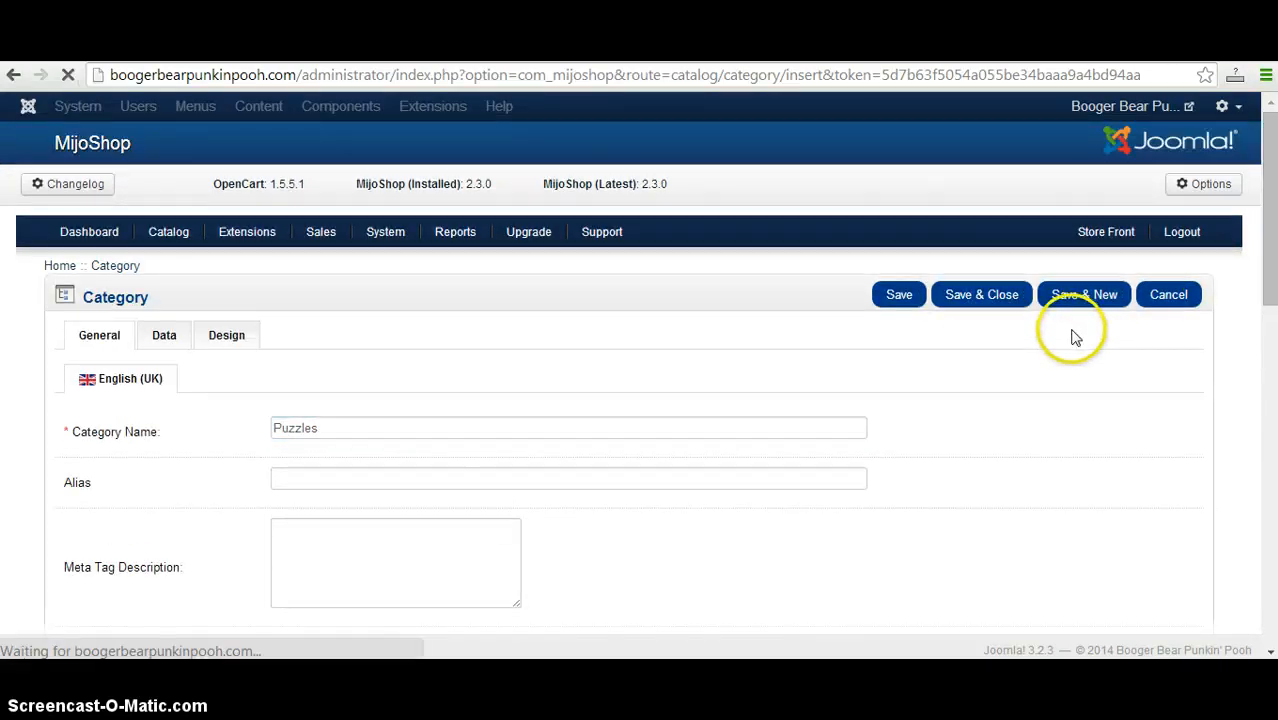
Switch to the Notepad product list and copy the "10x13 - 130" entry under Puzzles.
mouse_move(960, 677)
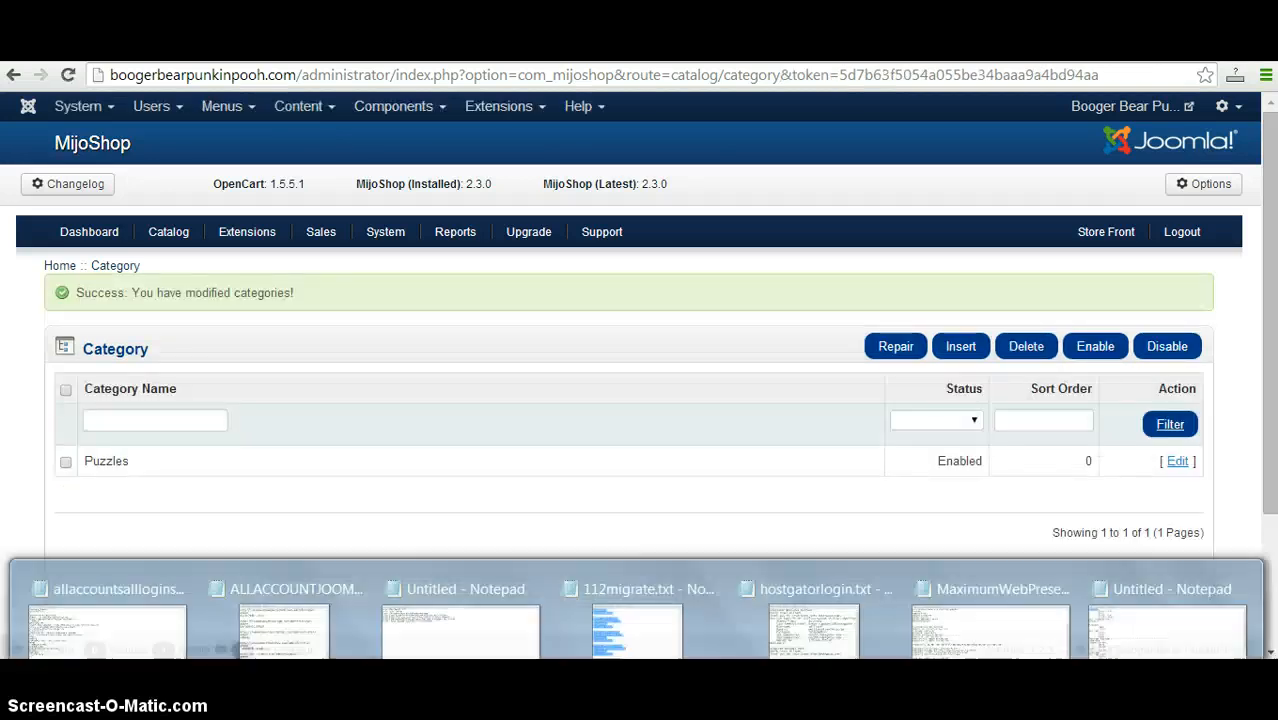
click(1188, 646)
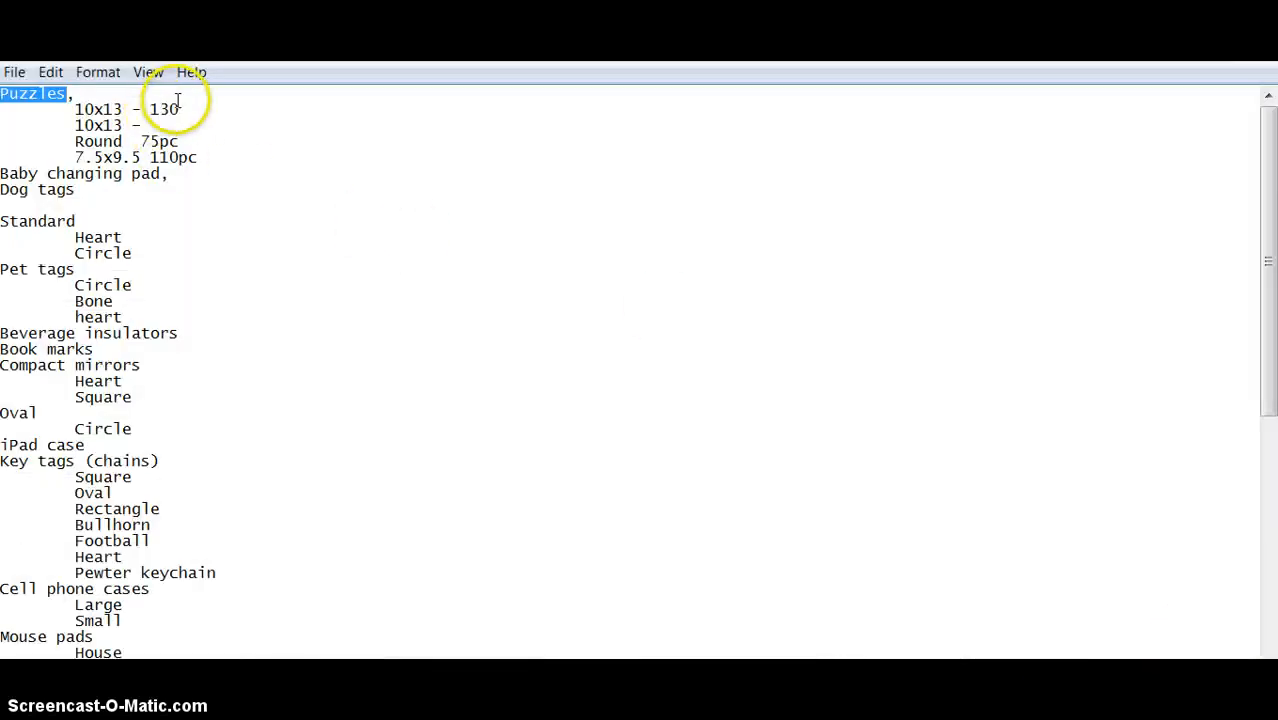
drag(183, 108, 136, 104)
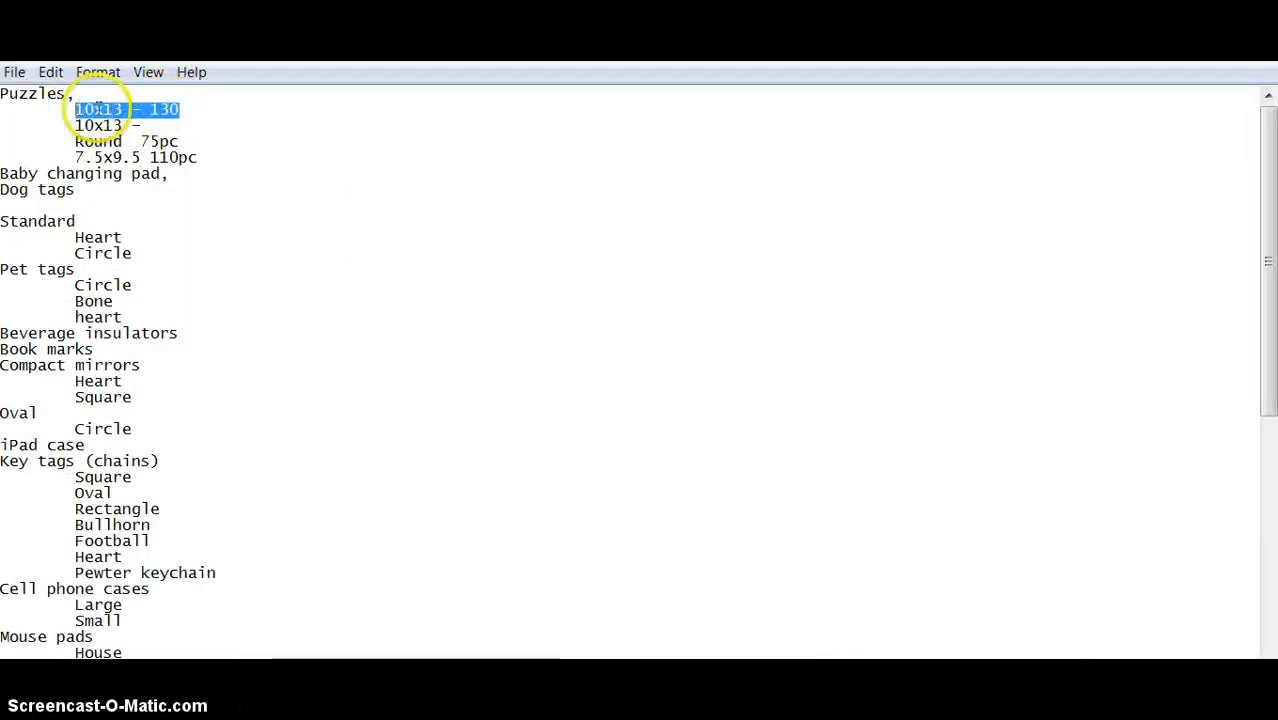
right_click(98, 110)
click(165, 174)
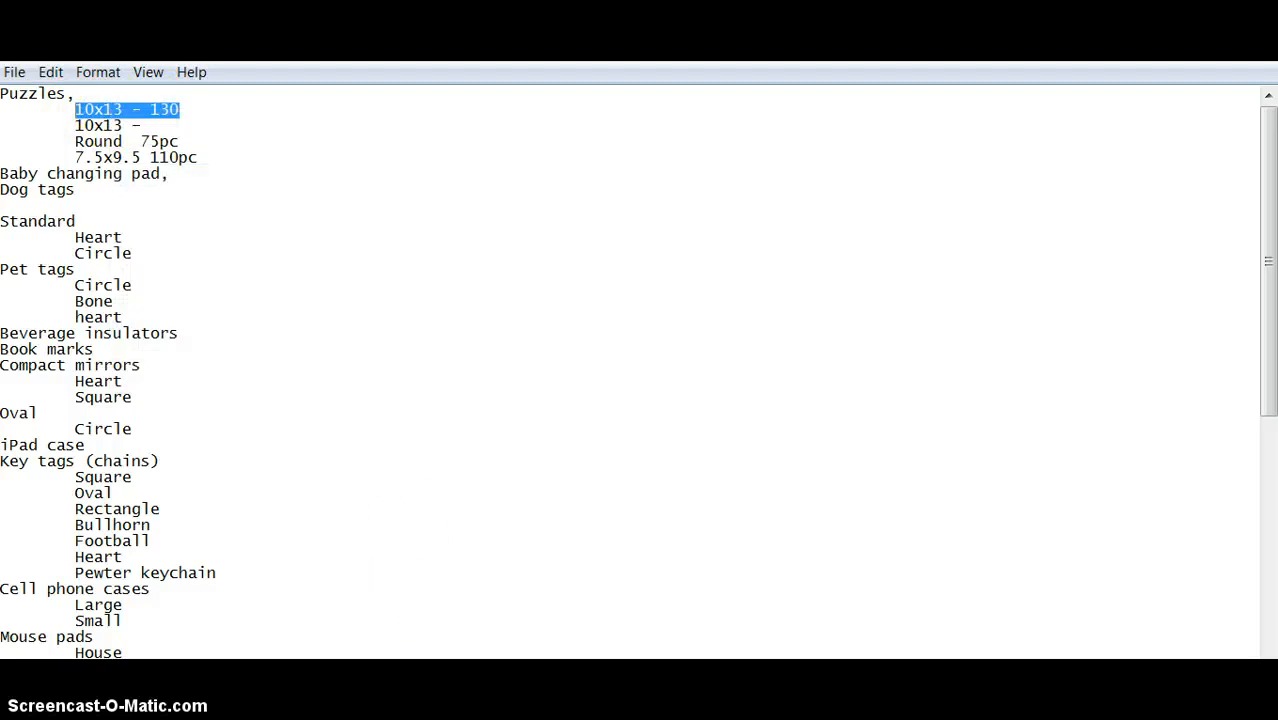
Switch to MijoShop in the browser and start a new category with the copied name "10x13 - 130".
key(alt+Tab)
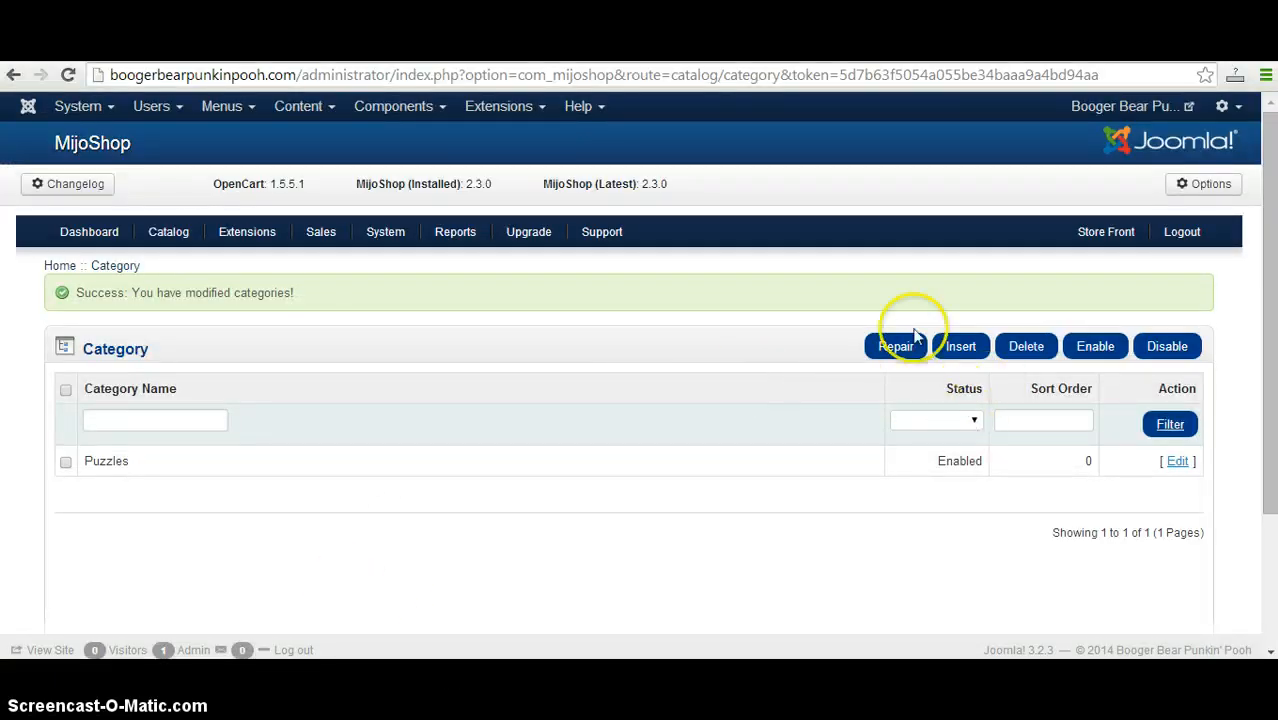
click(952, 355)
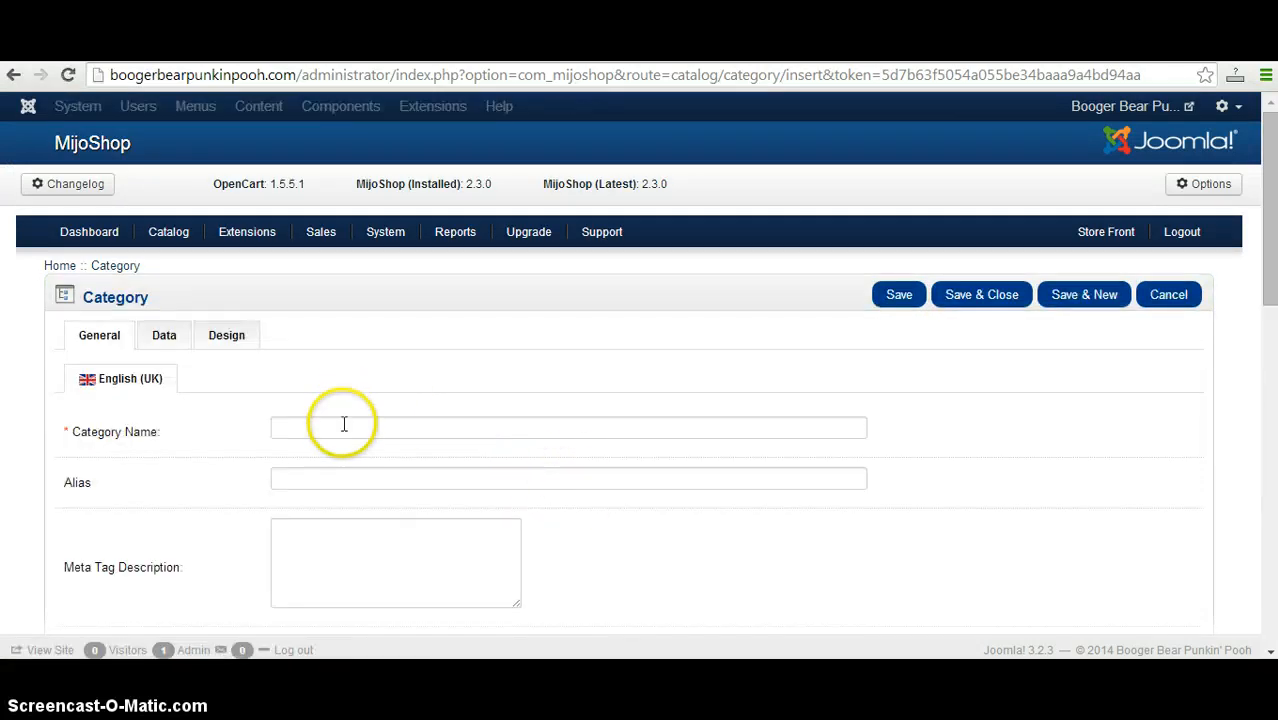
click(343, 425)
right_click(338, 427)
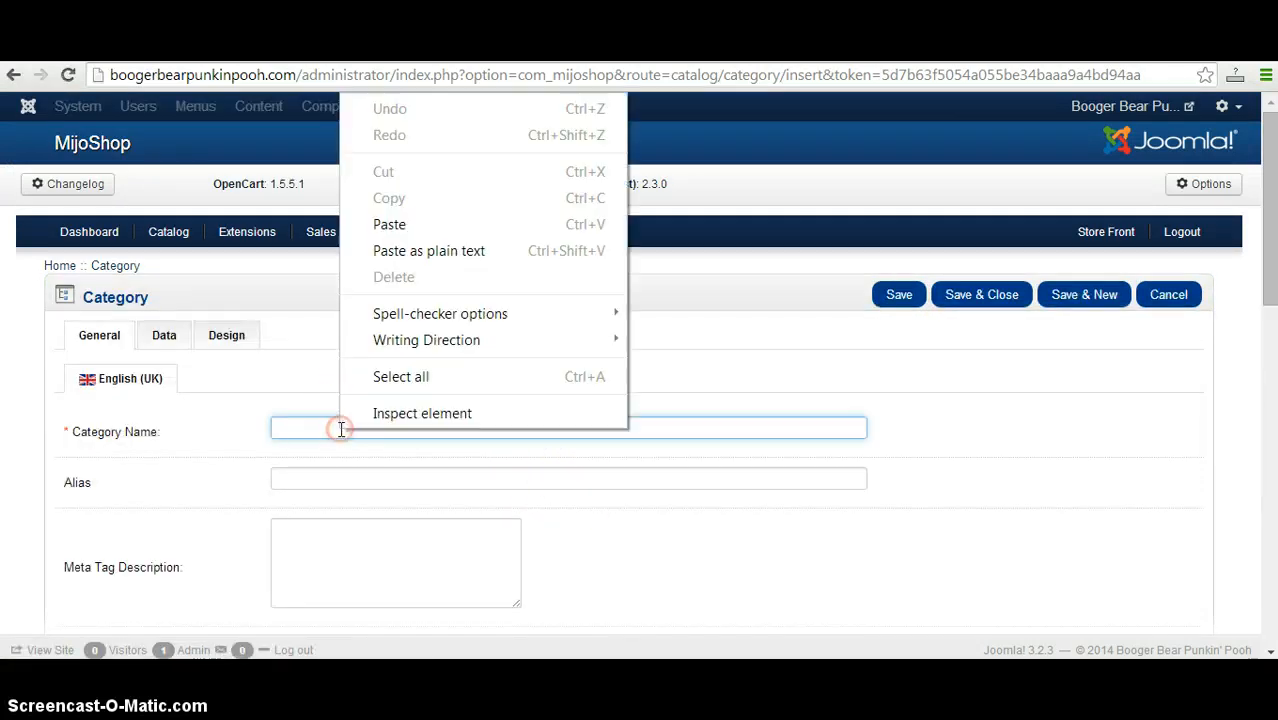
click(398, 224)
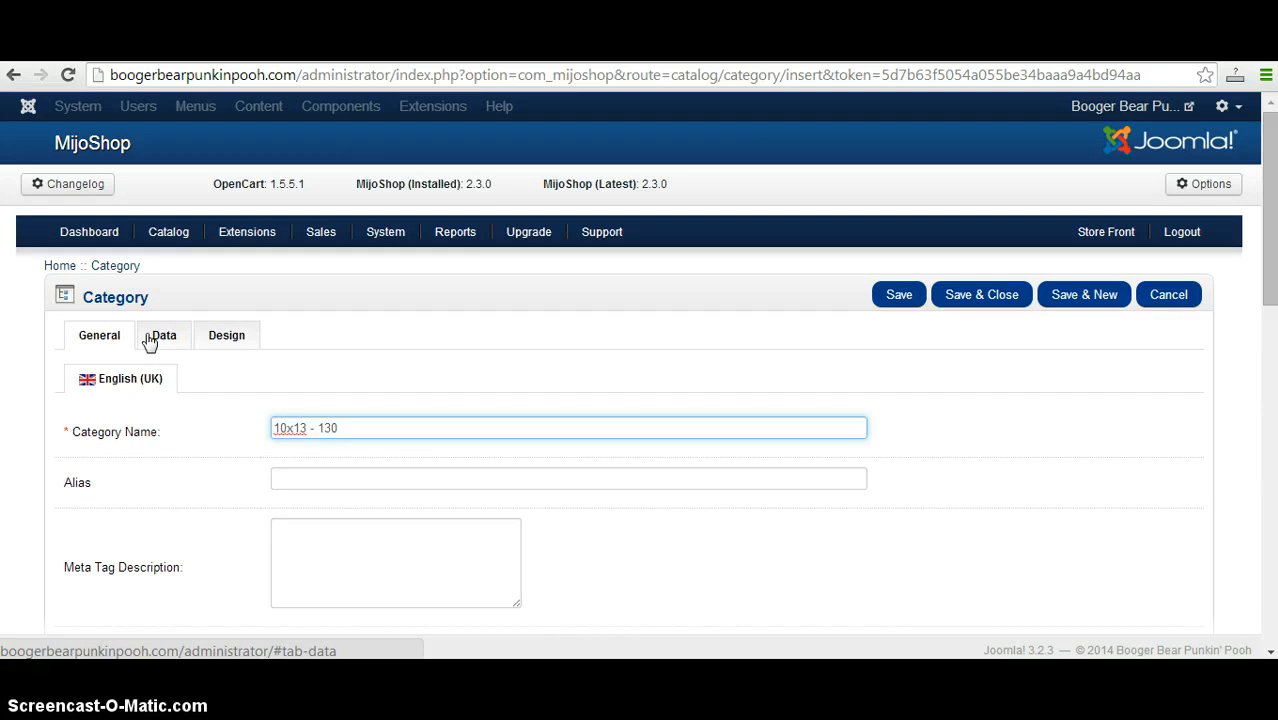
Set Puzzles as the new category's parent, then save and close the category.
click(150, 338)
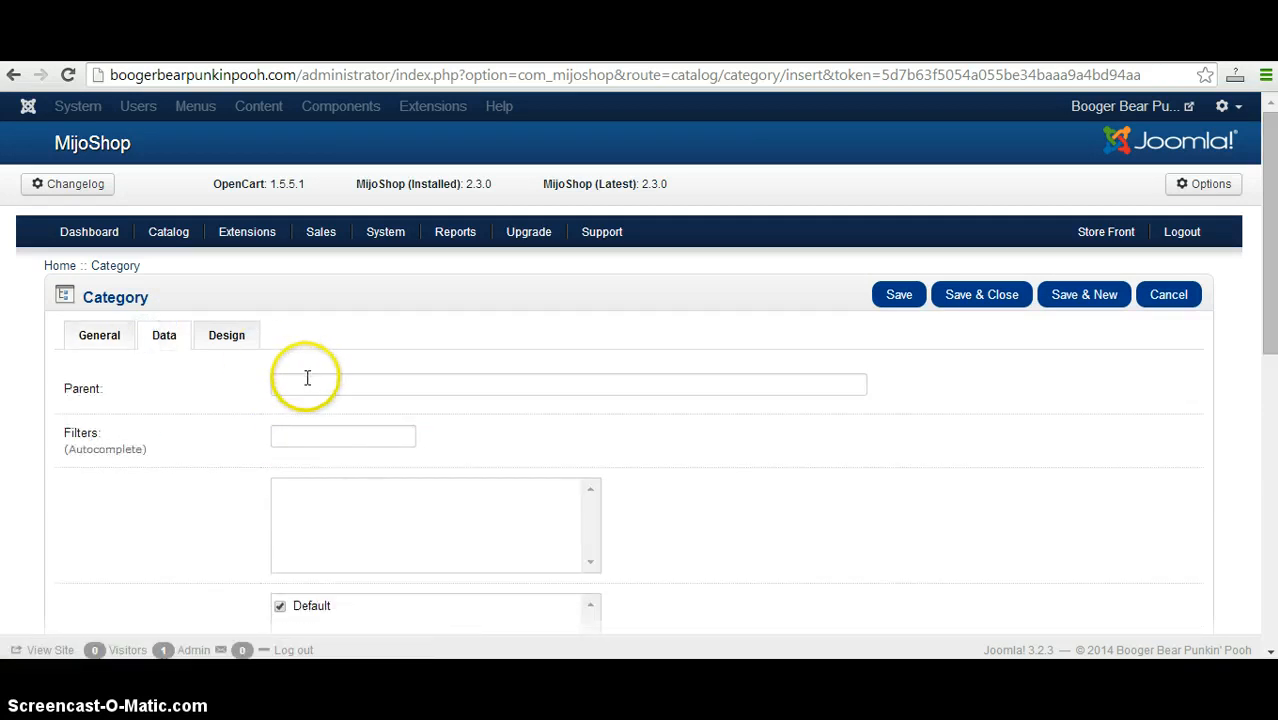
click(305, 382)
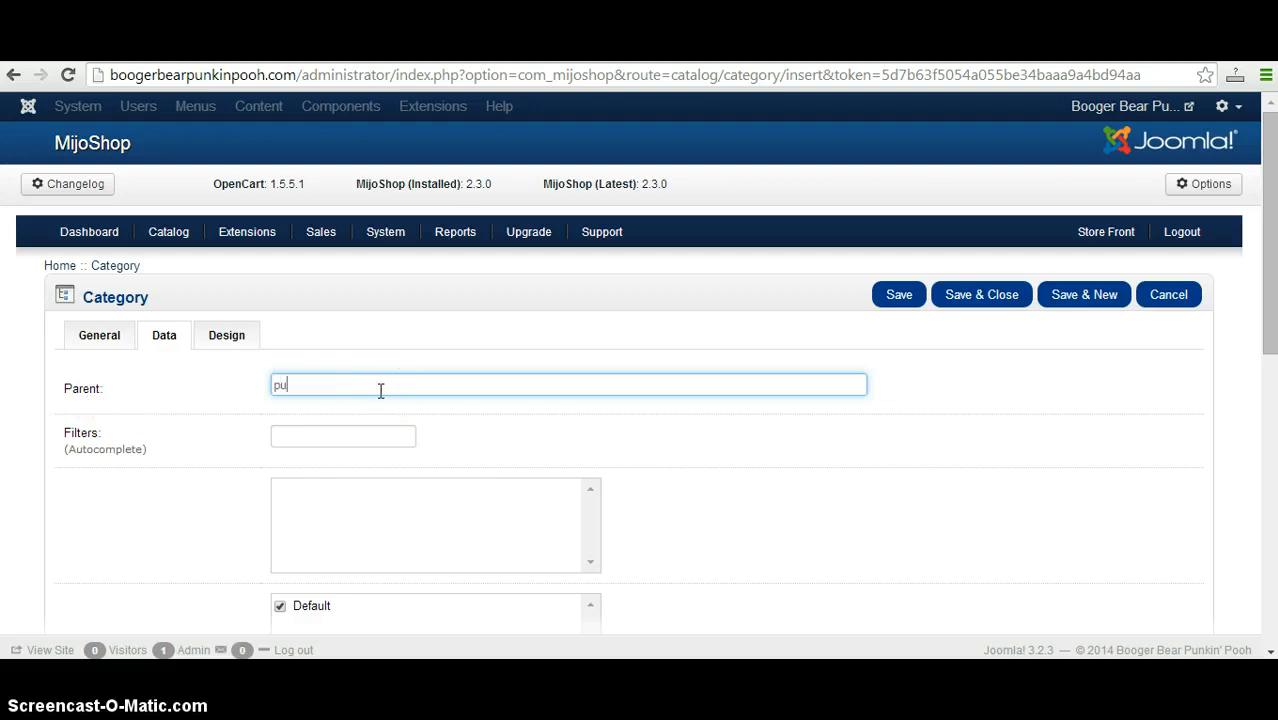
text(zz)
click(381, 436)
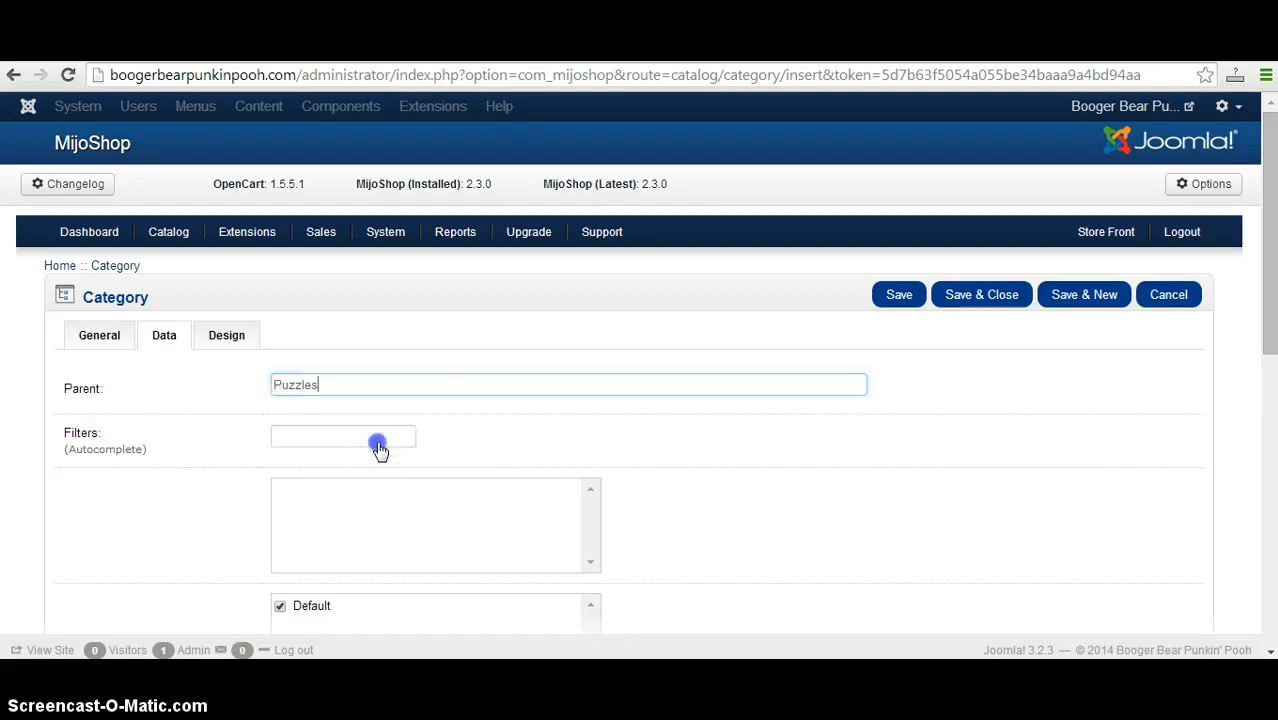
click(975, 310)
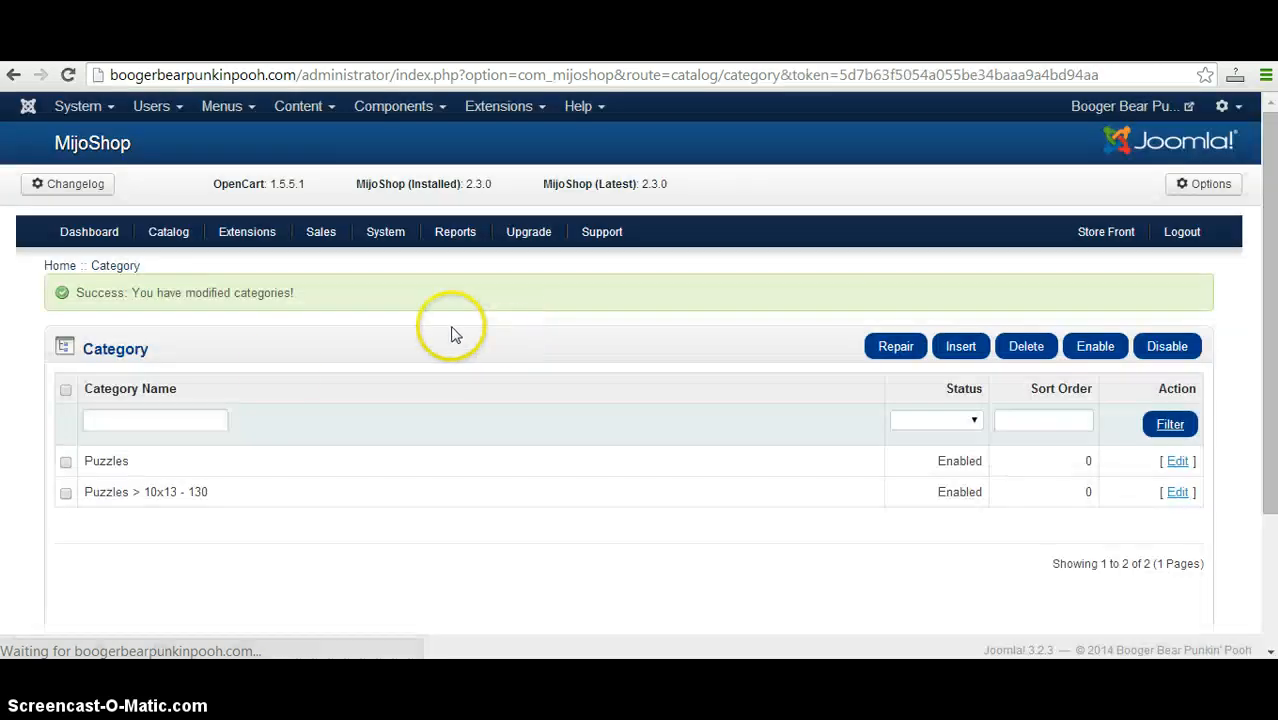
Open the catalog's product list and delete both sample products, Canon EOS 5D and Nikon D300.
mouse_move(143, 234)
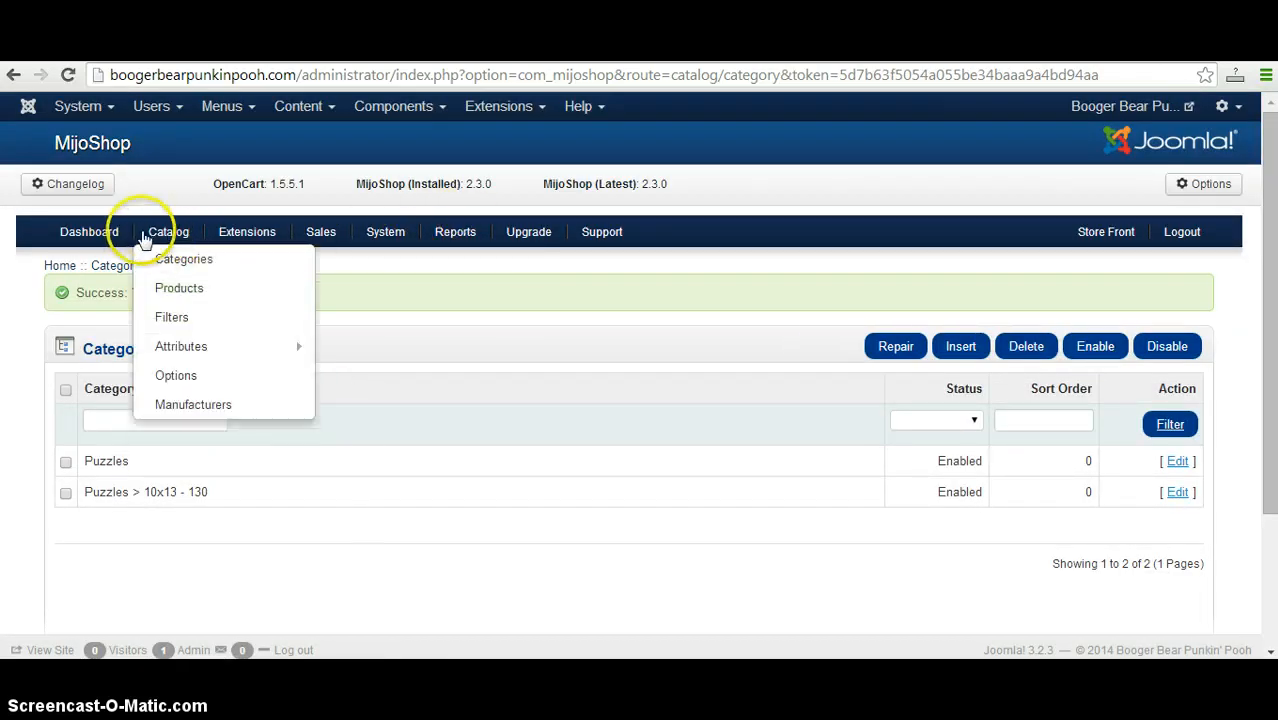
click(172, 290)
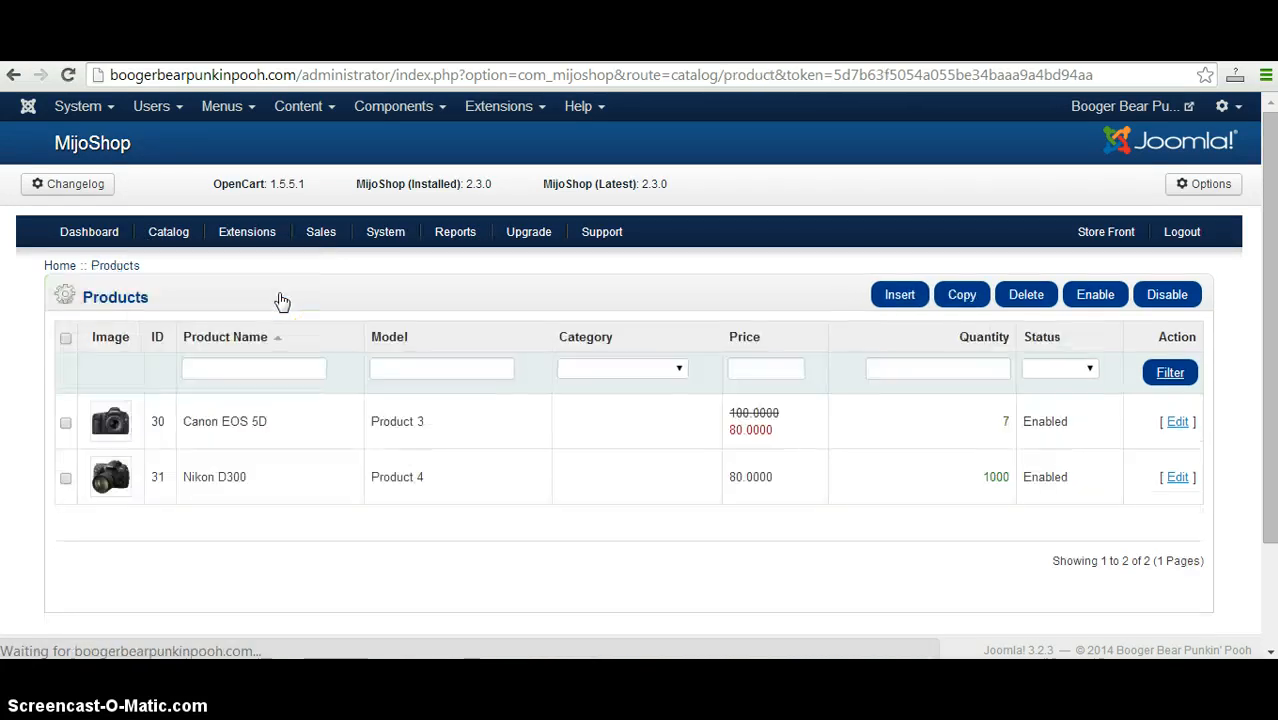
click(65, 338)
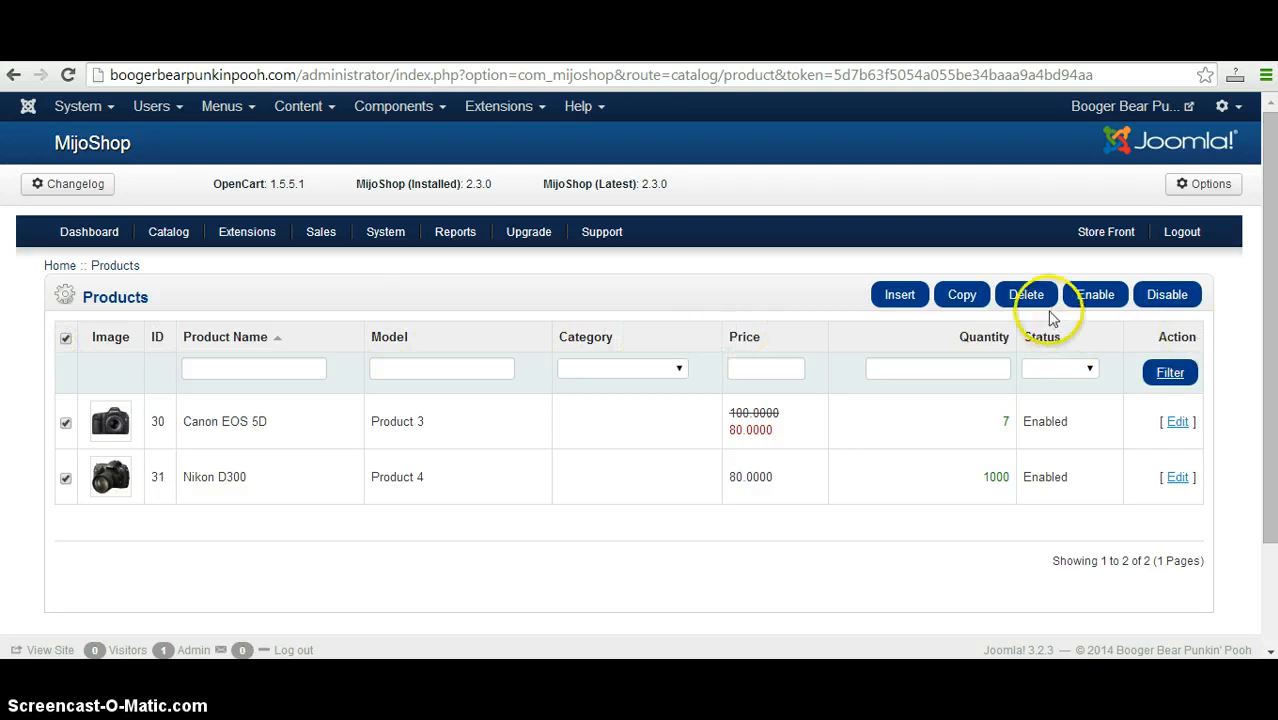
click(1031, 295)
click(705, 224)
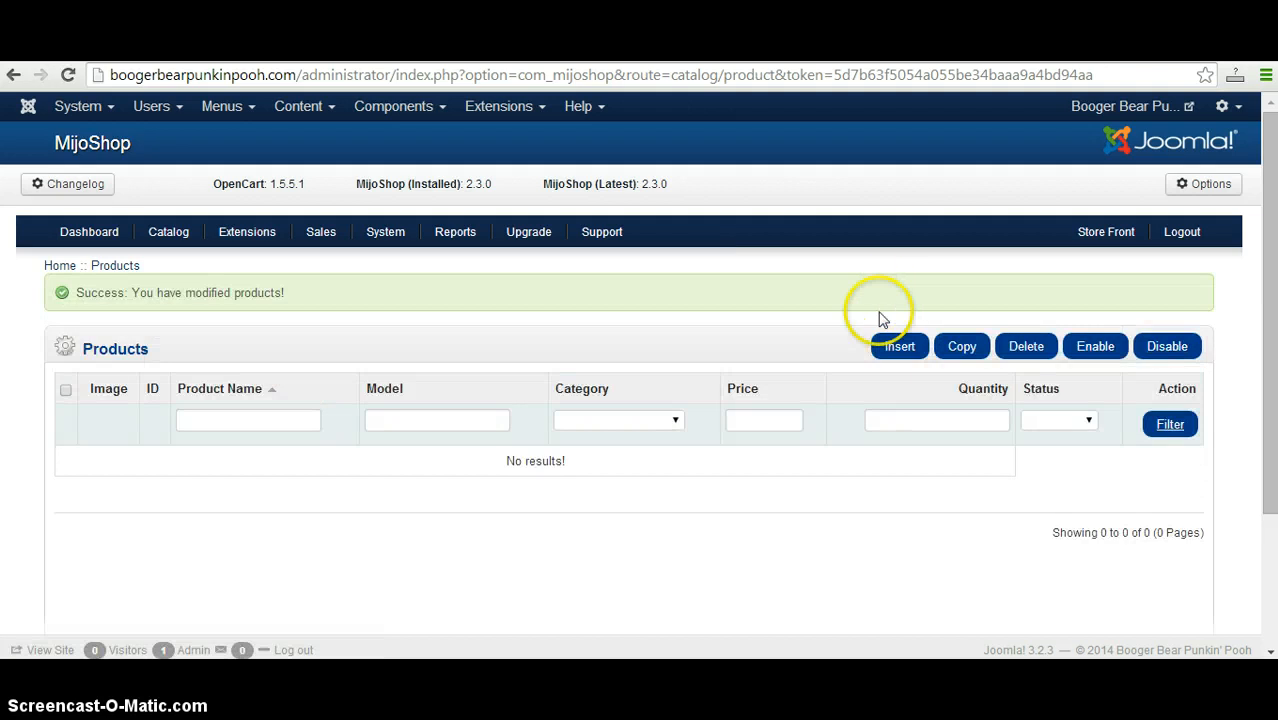
Insert a new product named "Albert Einstein Puzzle" and set its model to "puzzle".
click(899, 347)
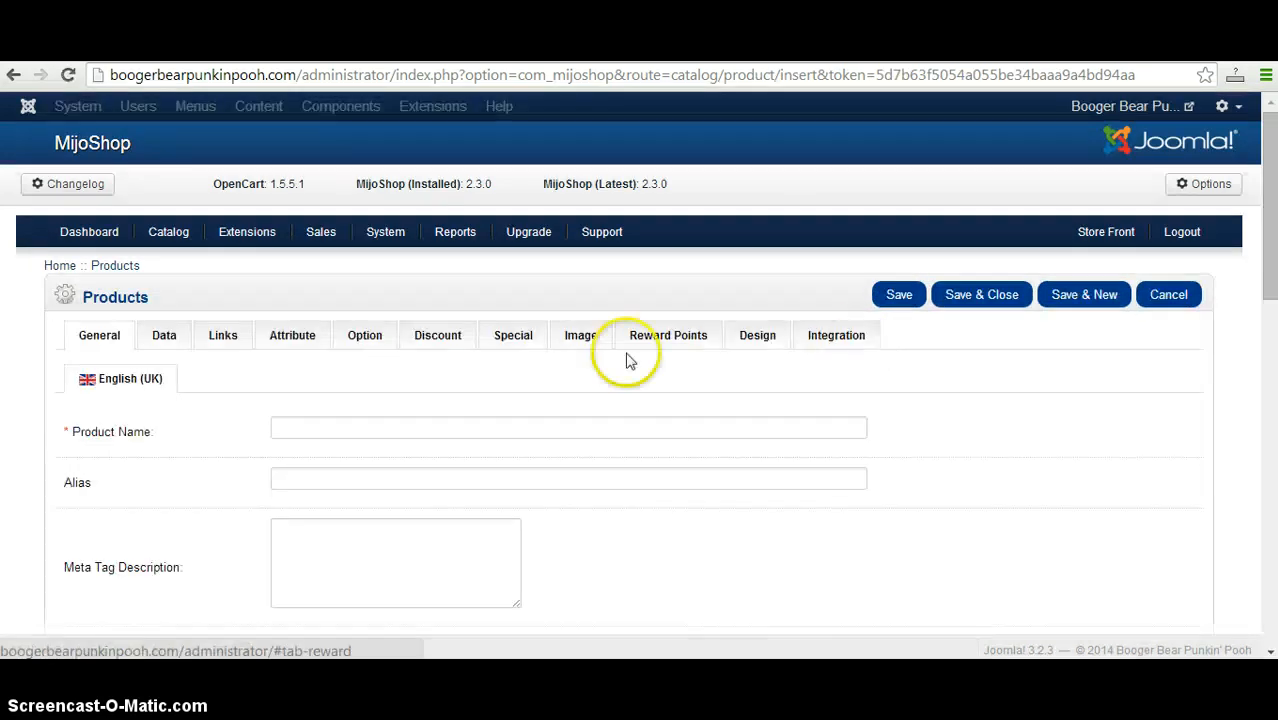
click(584, 420)
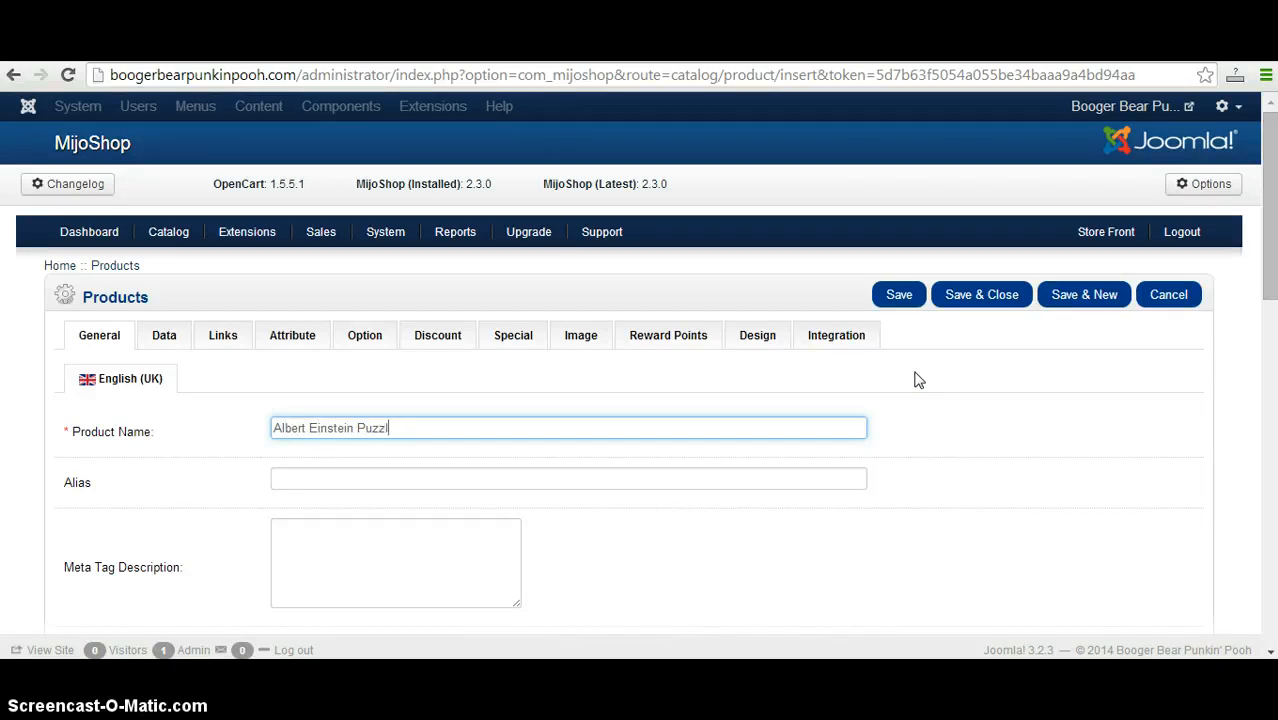
click(152, 340)
click(305, 385)
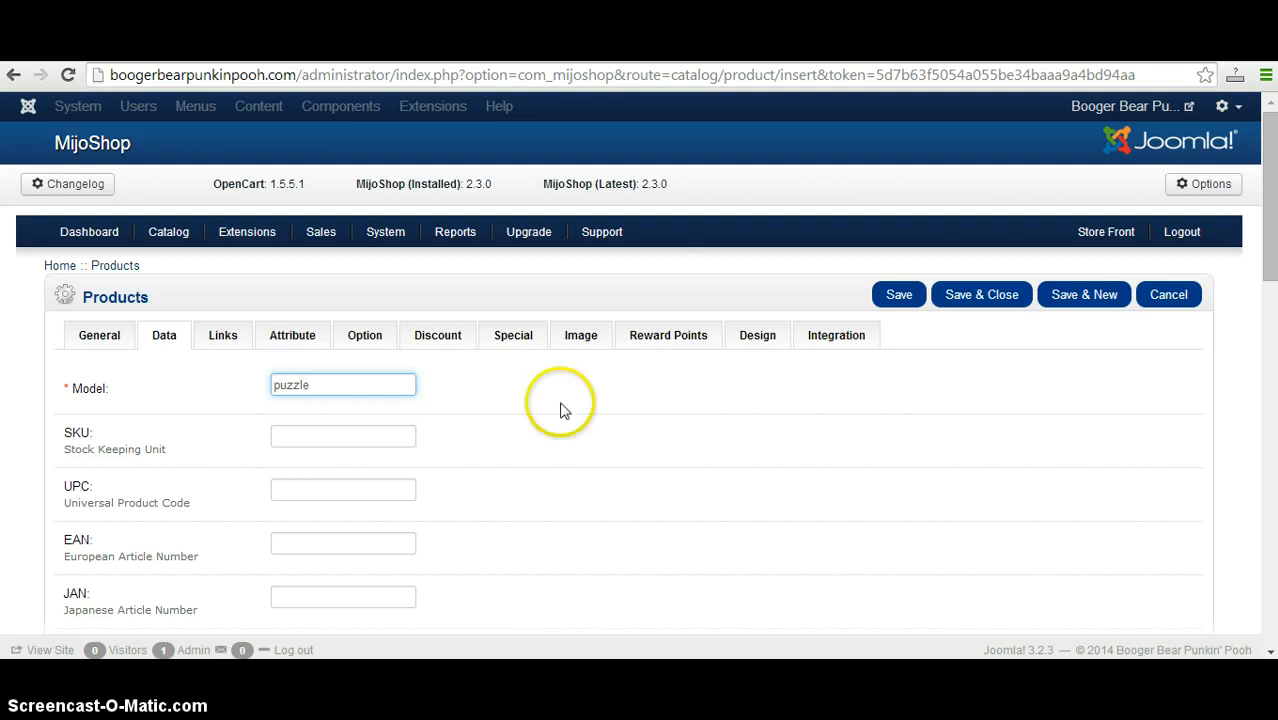
Examine the new product's data fields, including price, the tax class choices, quantity, stock status, shipping and main image.
scroll(1268, 252, down, 3)
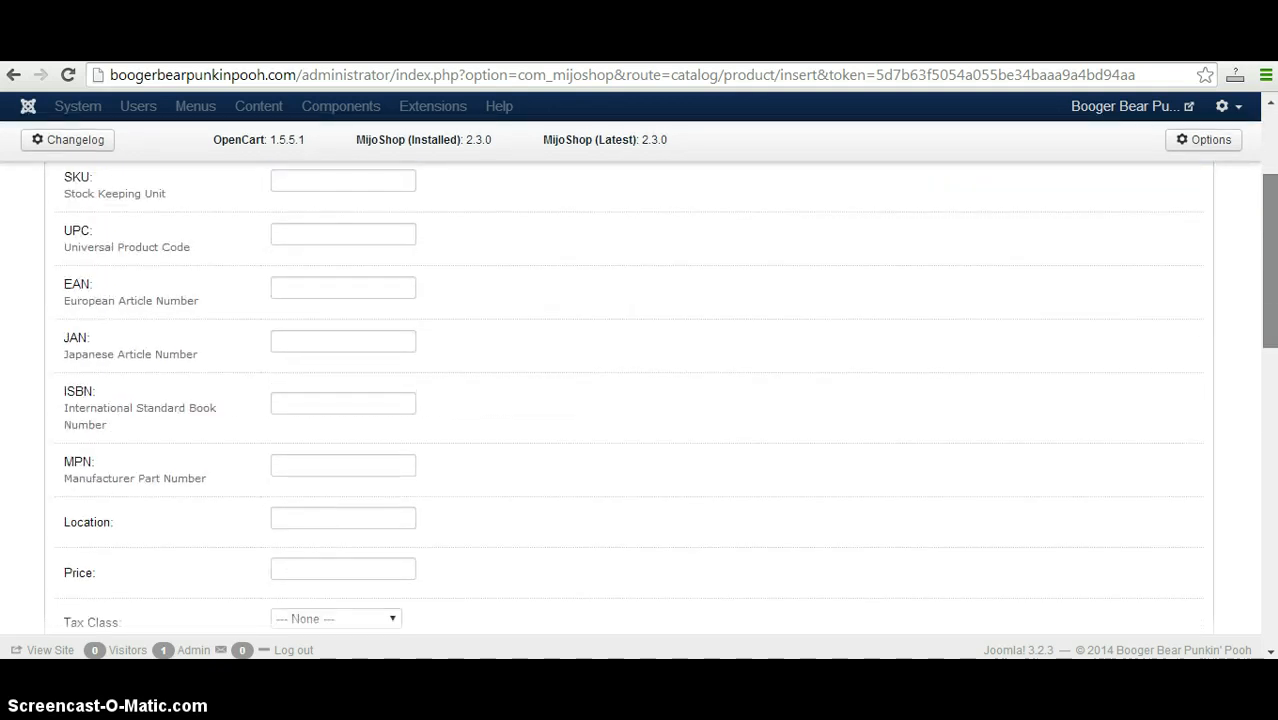
scroll(667, 399, down, 1)
click(381, 463)
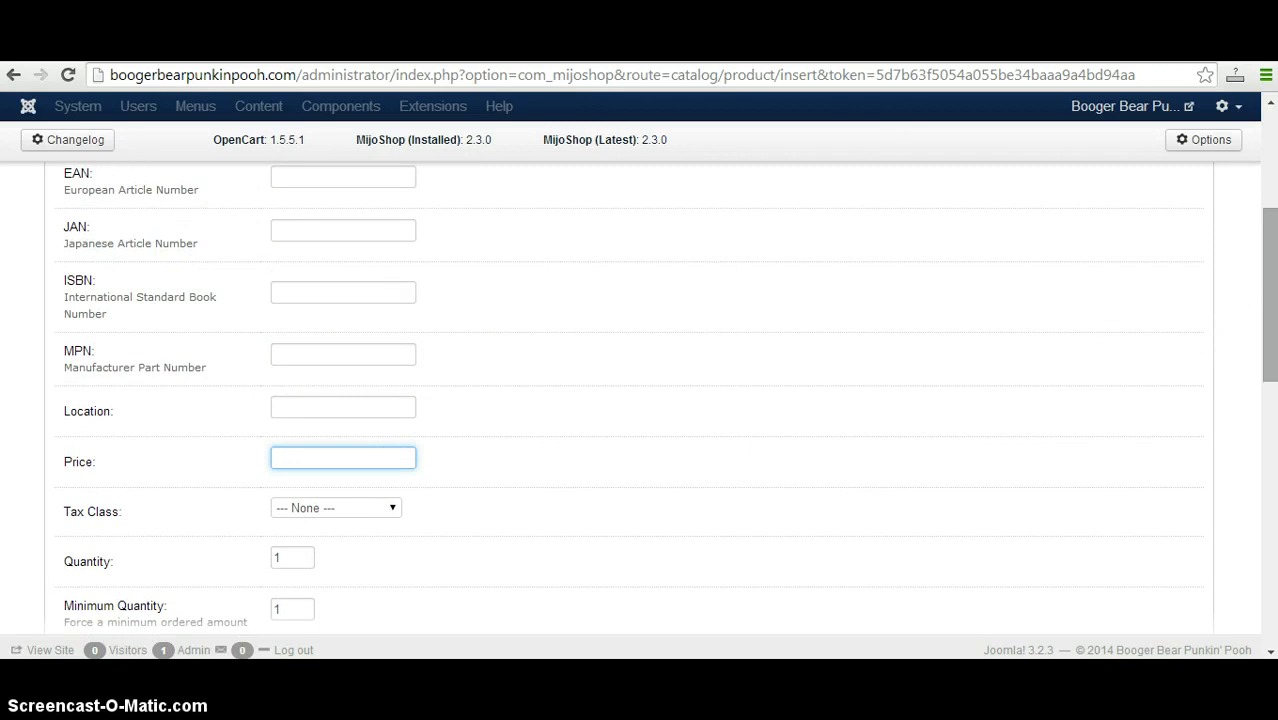
drag(1268, 346, 1268, 272)
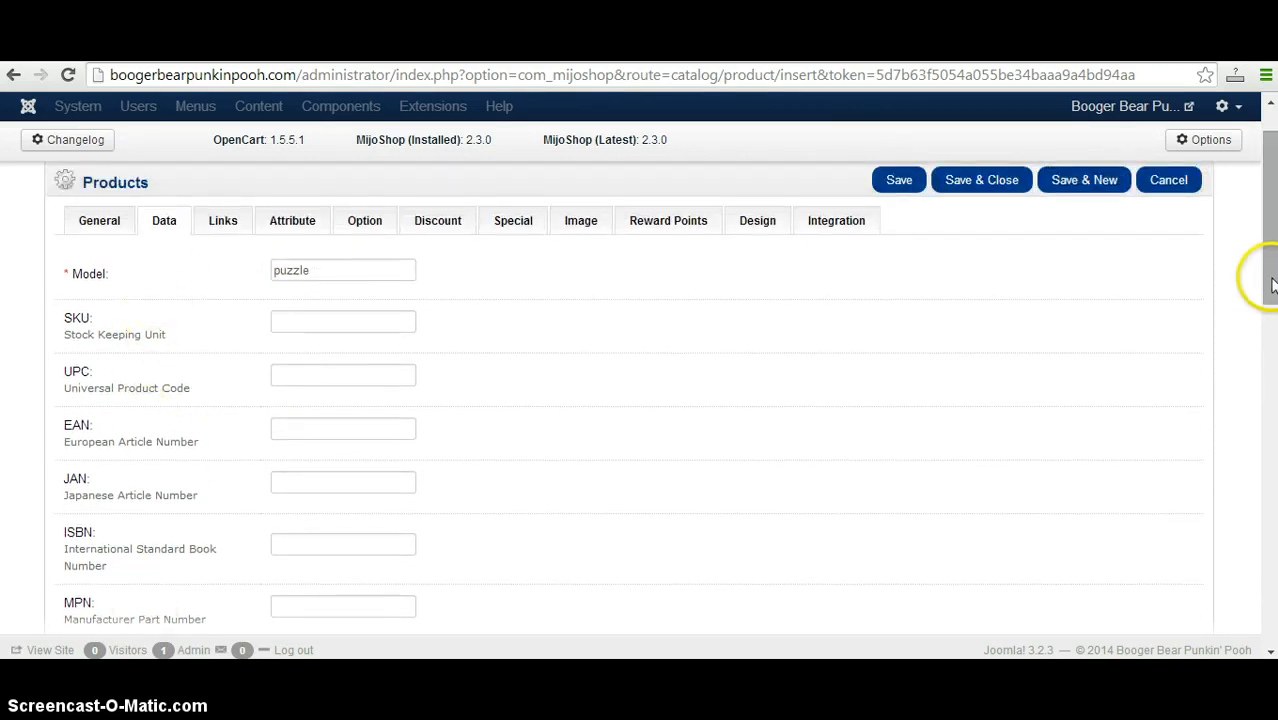
drag(1270, 314, 1272, 397)
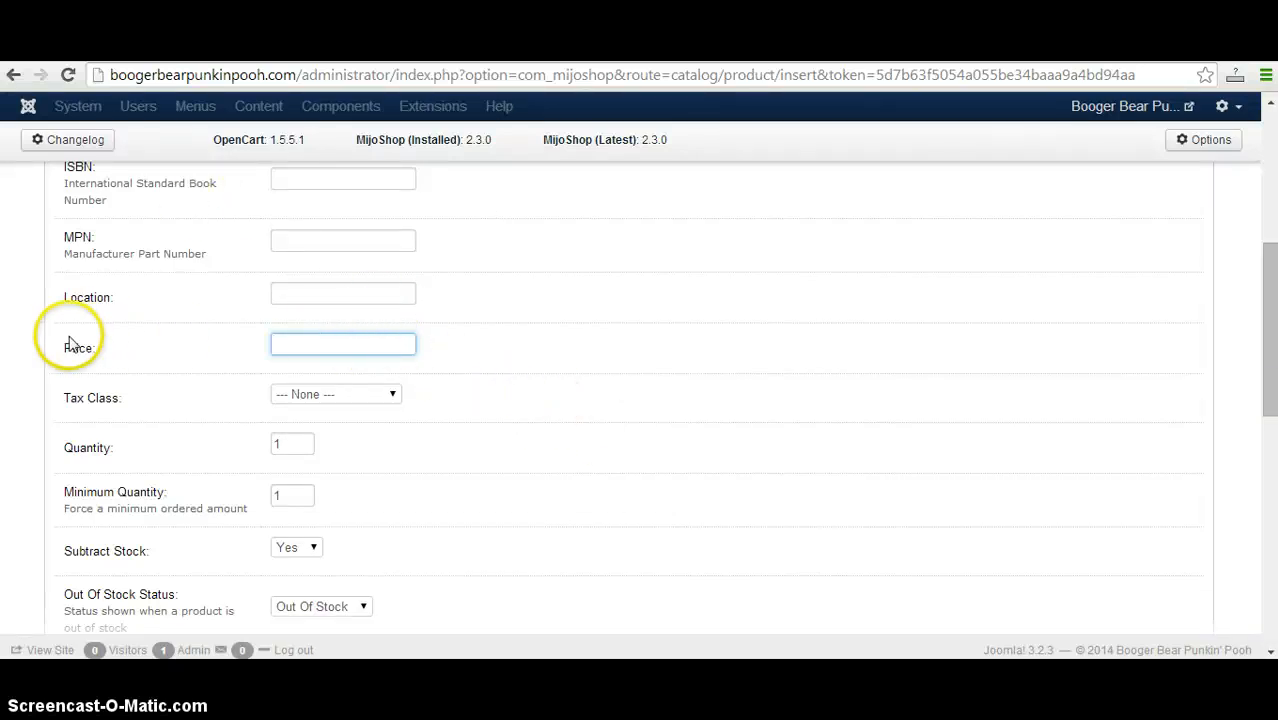
click(346, 347)
click(121, 348)
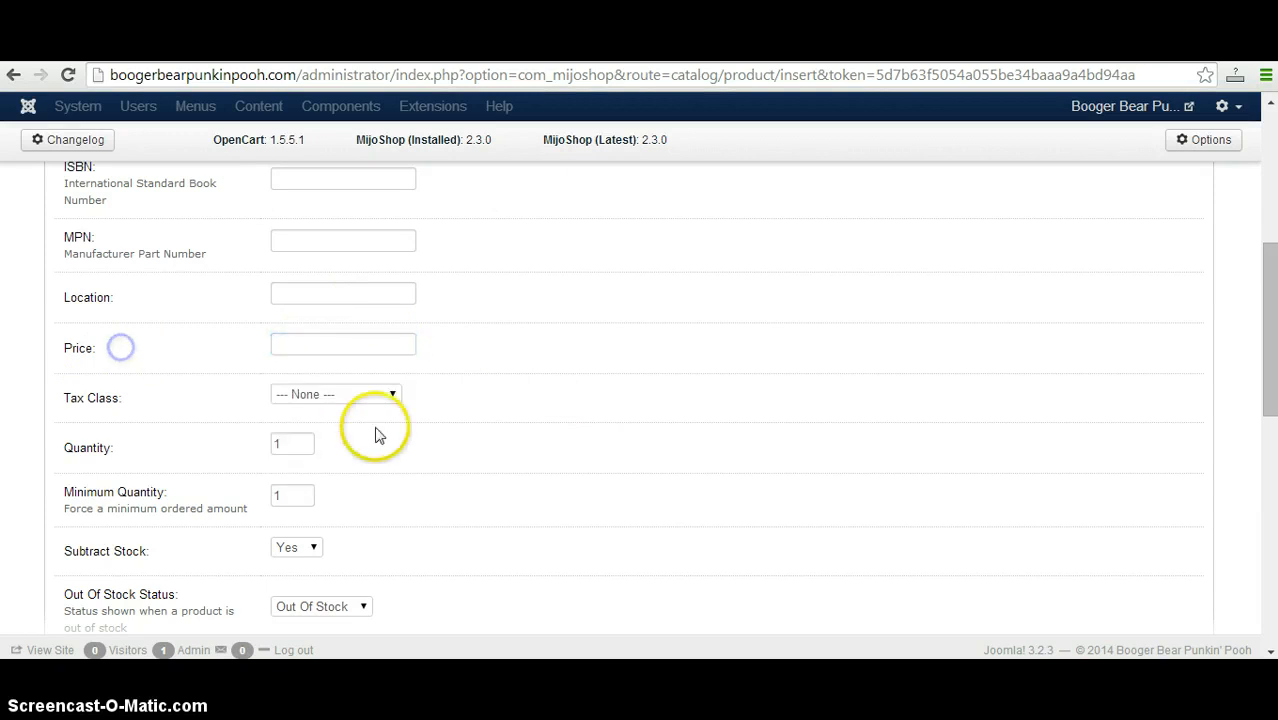
click(358, 397)
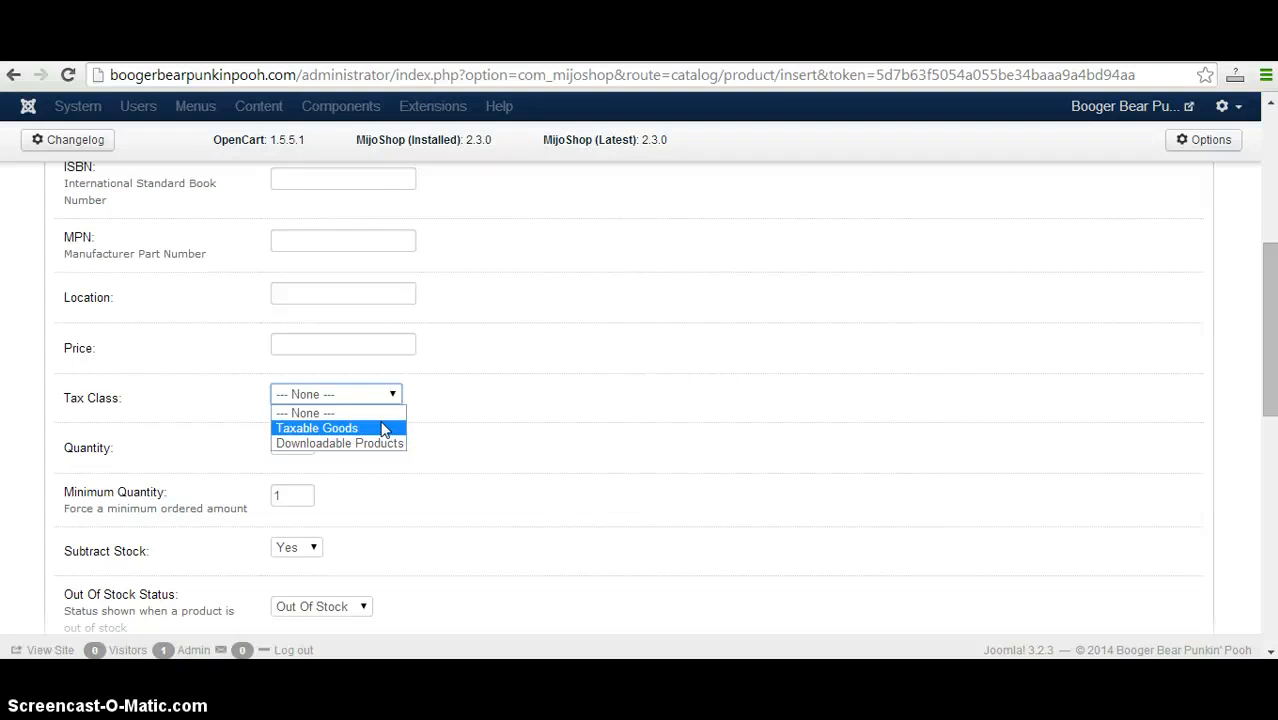
click(1269, 322)
drag(1269, 322, 1269, 350)
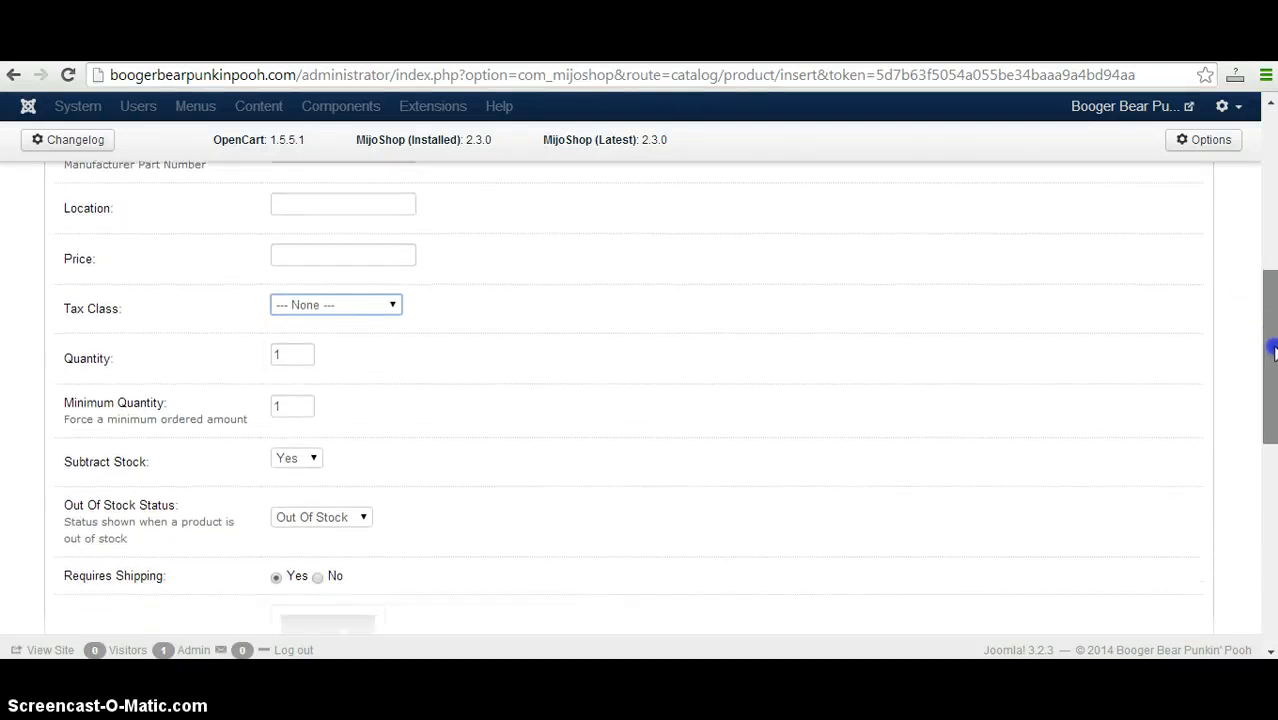
click(391, 303)
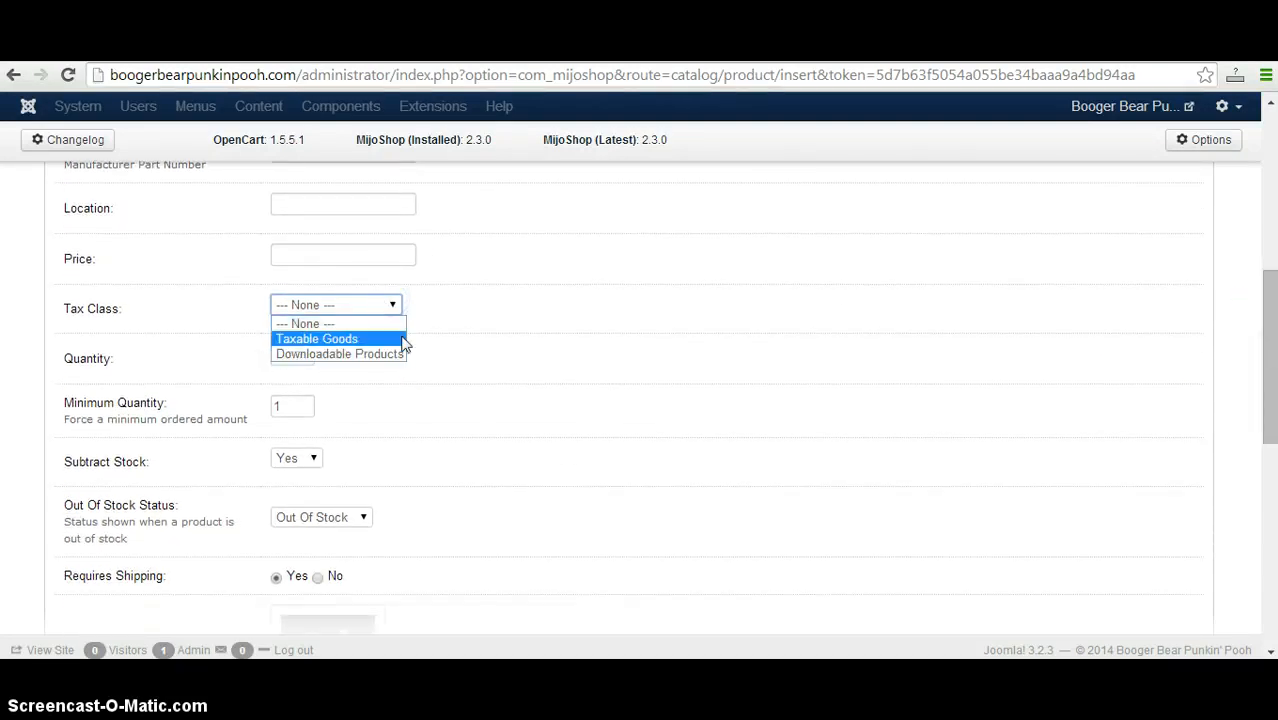
click(499, 341)
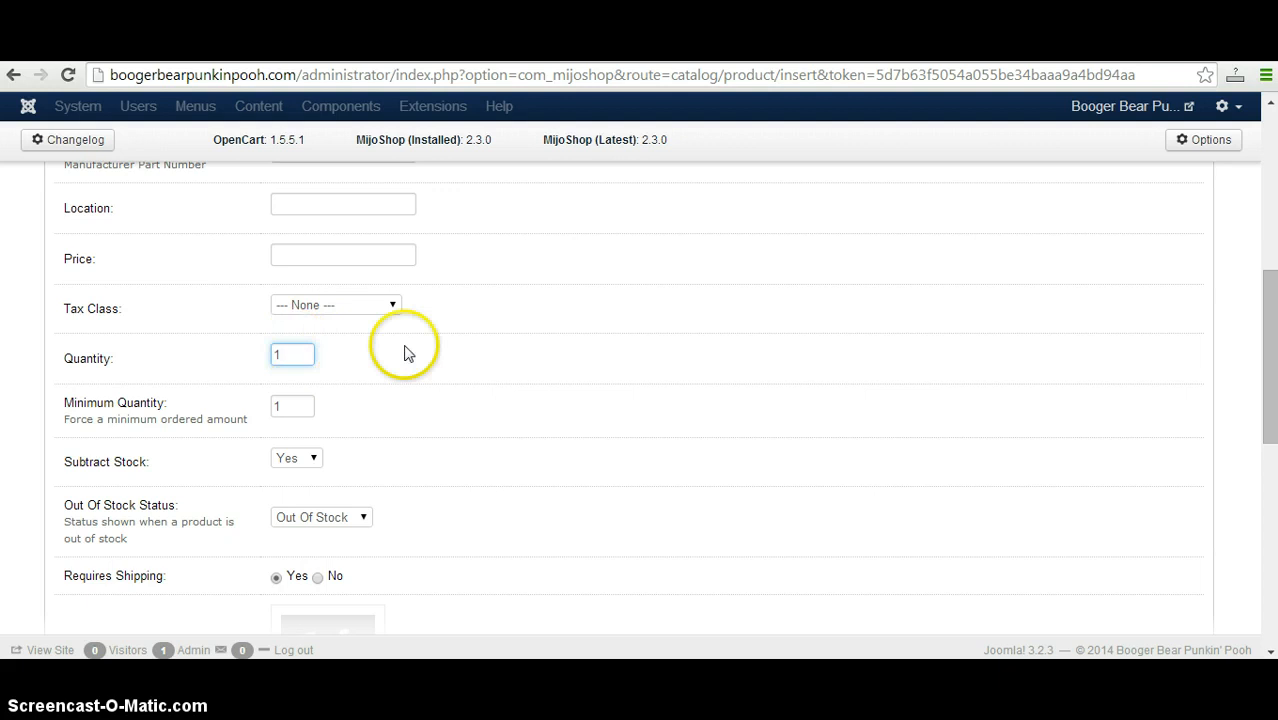
drag(1268, 400, 1265, 474)
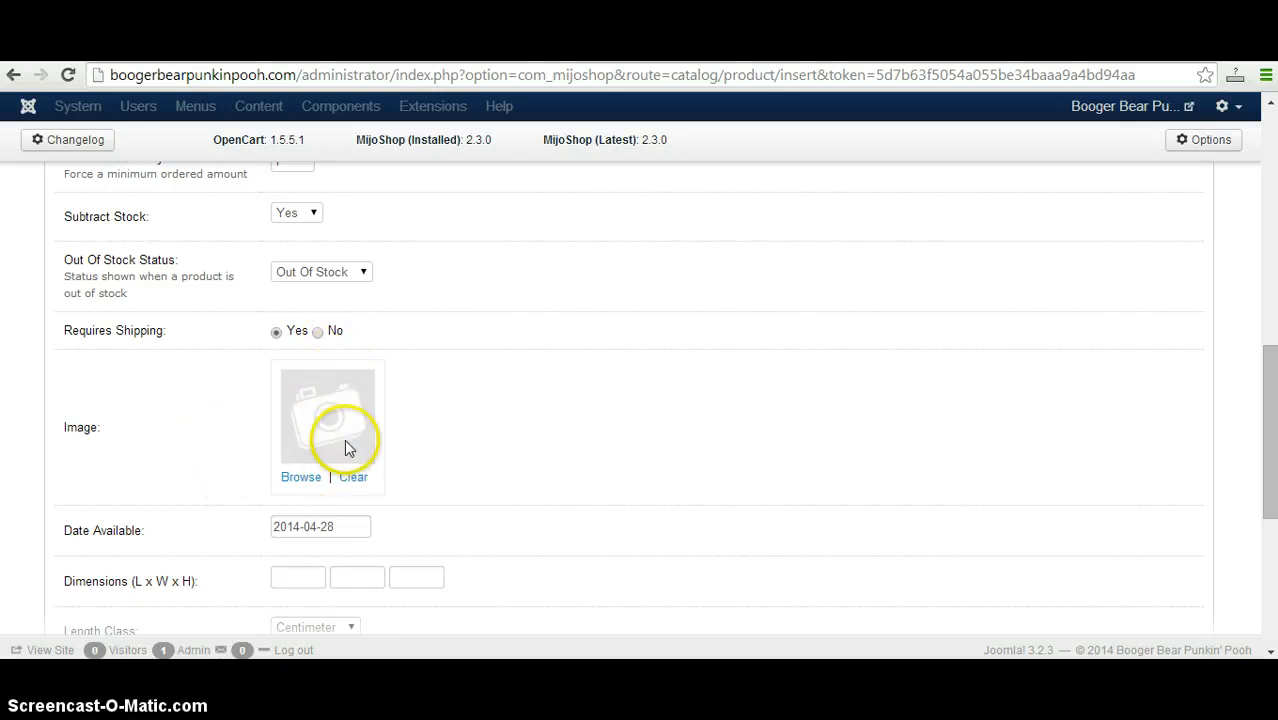
drag(1271, 413, 1272, 140)
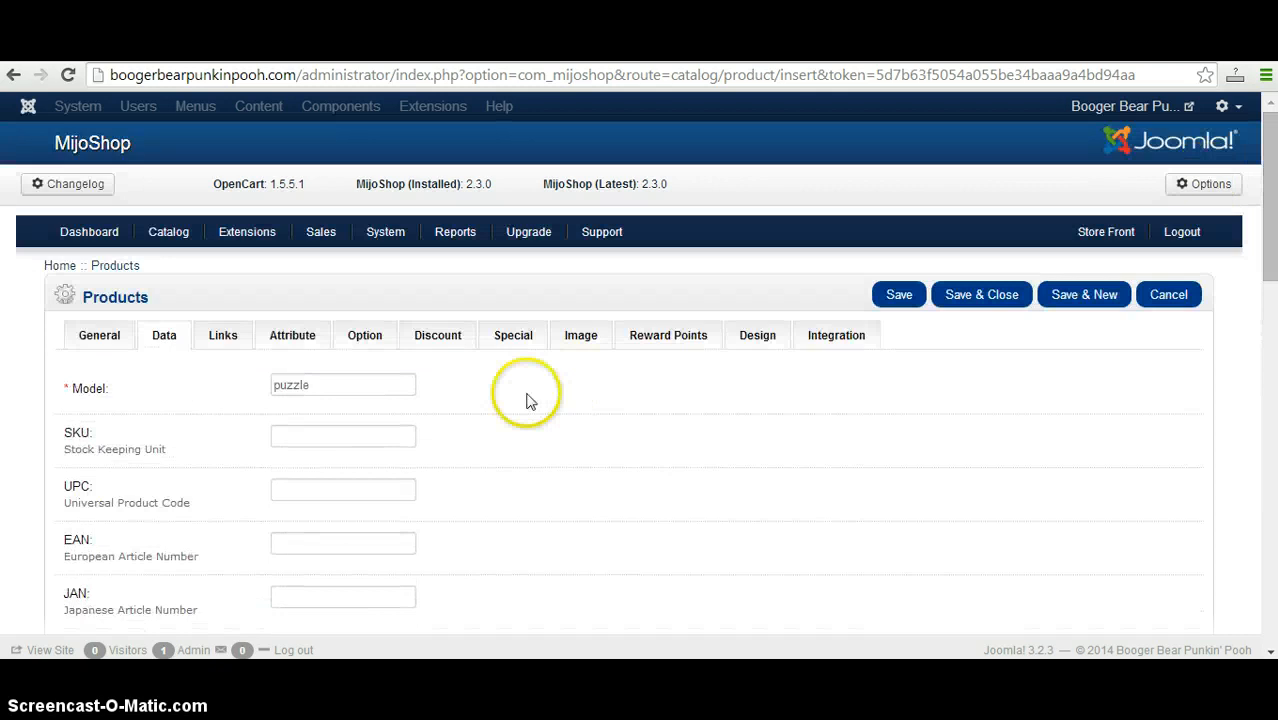
Check the product's additional image settings and review its general fields from the name down to the description and product tags.
click(579, 337)
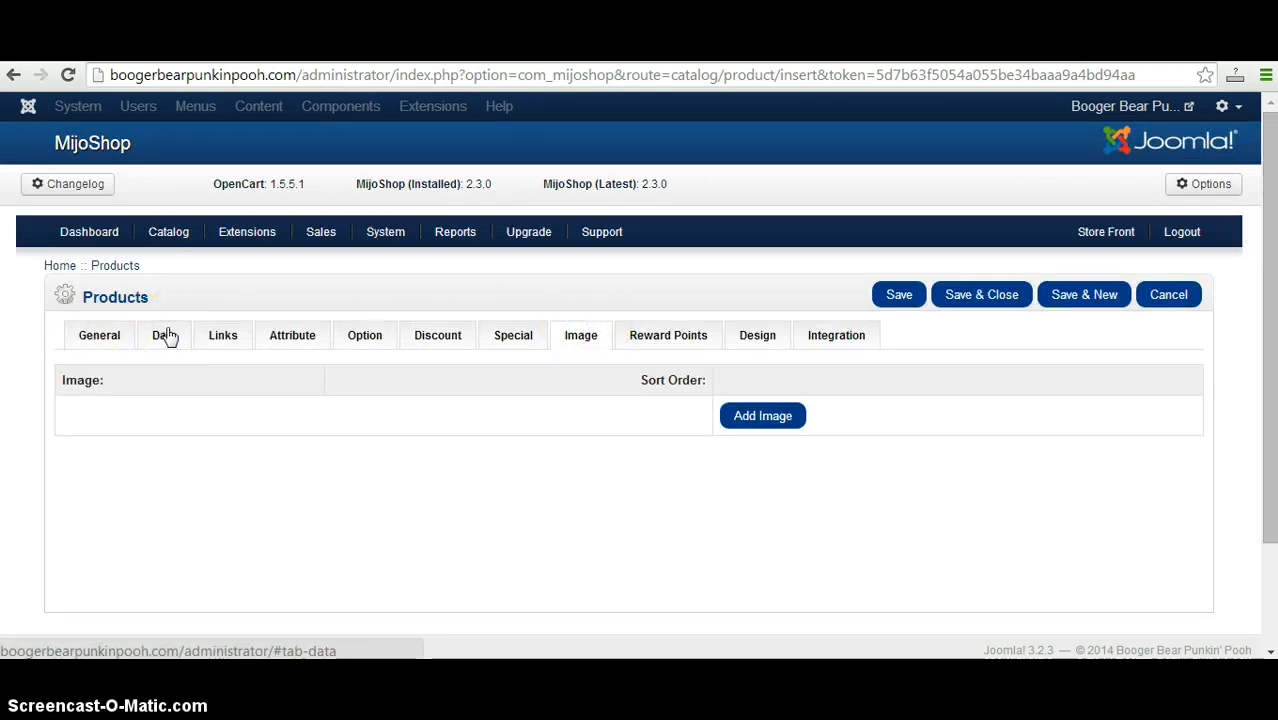
click(560, 326)
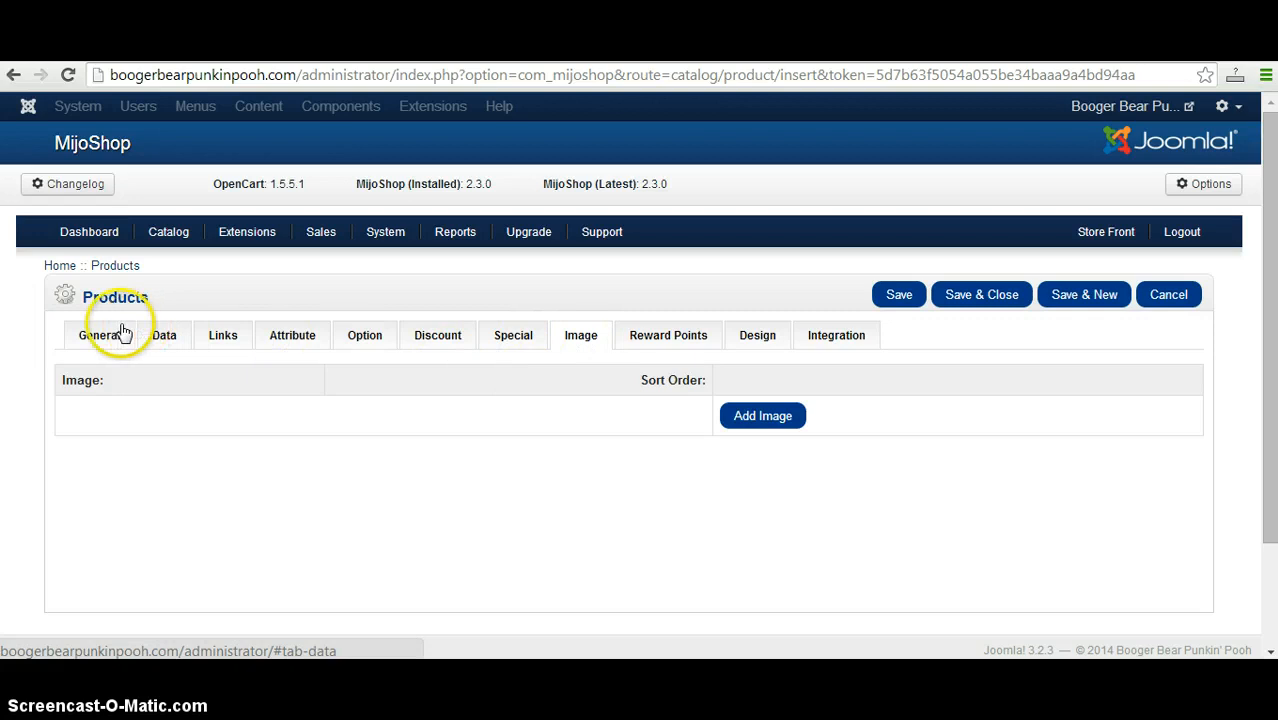
click(78, 328)
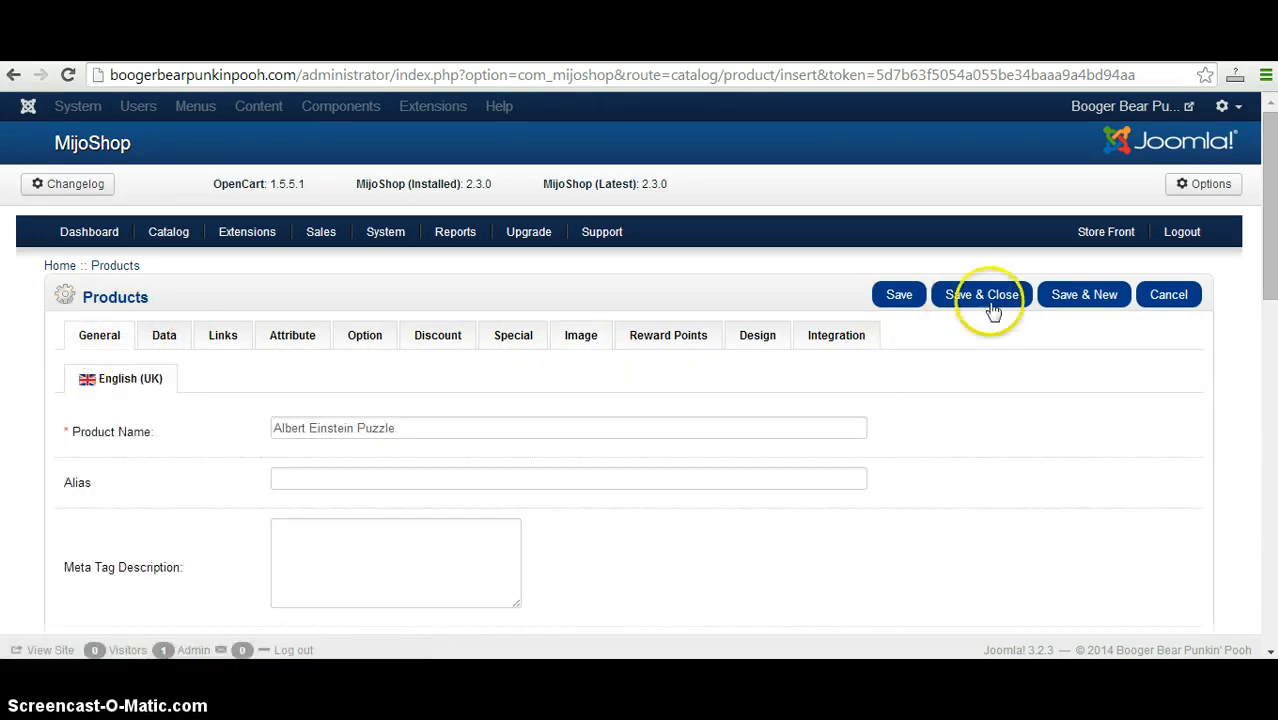
drag(1270, 243, 1270, 542)
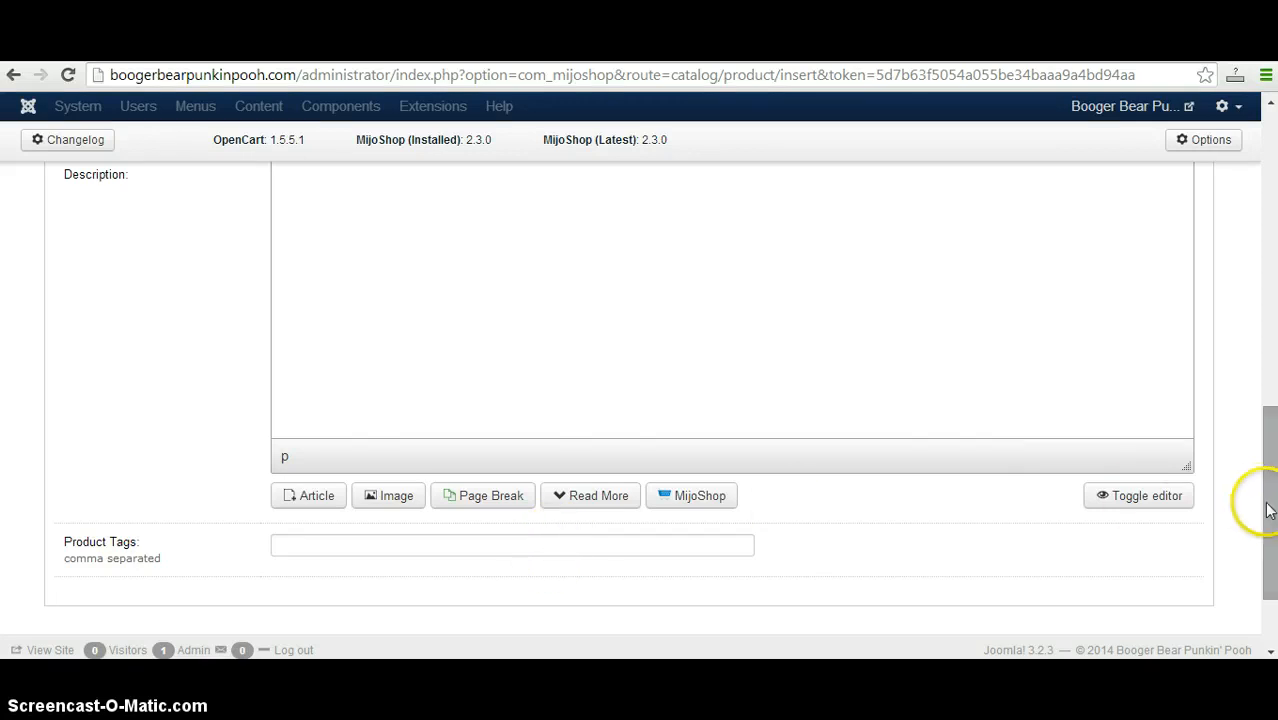
drag(1268, 510, 1269, 330)
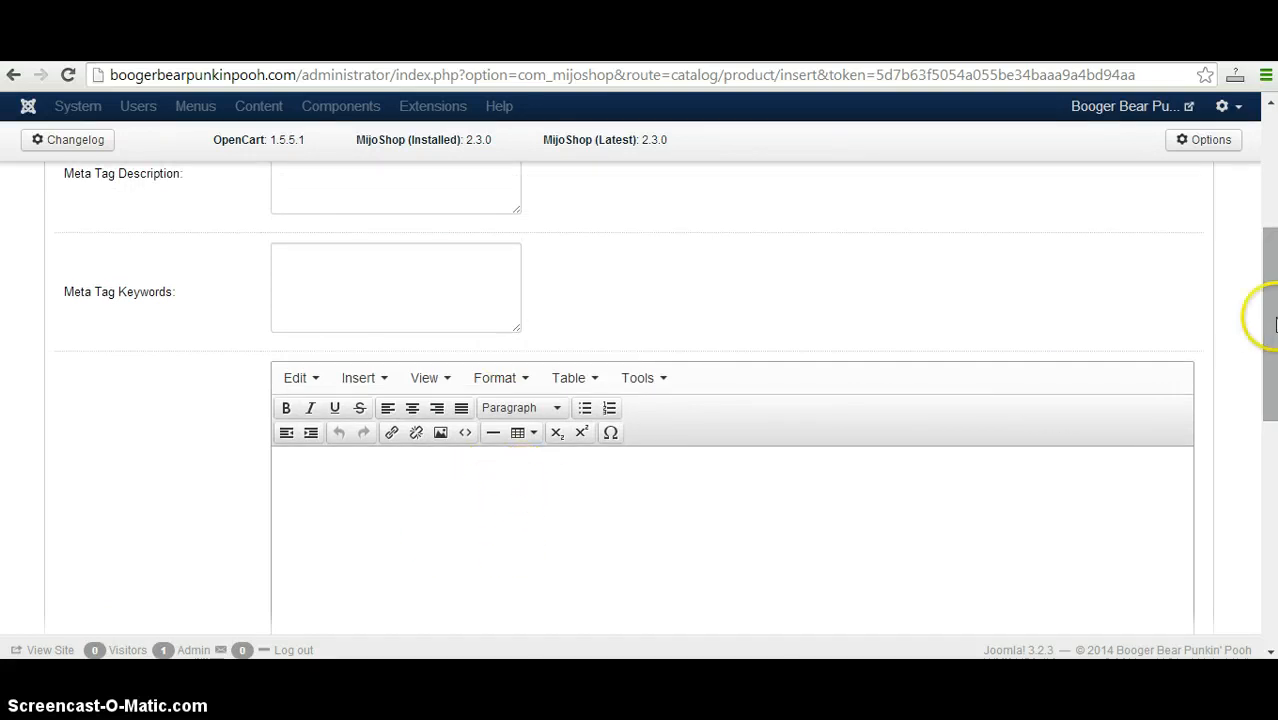
drag(1266, 317, 1267, 520)
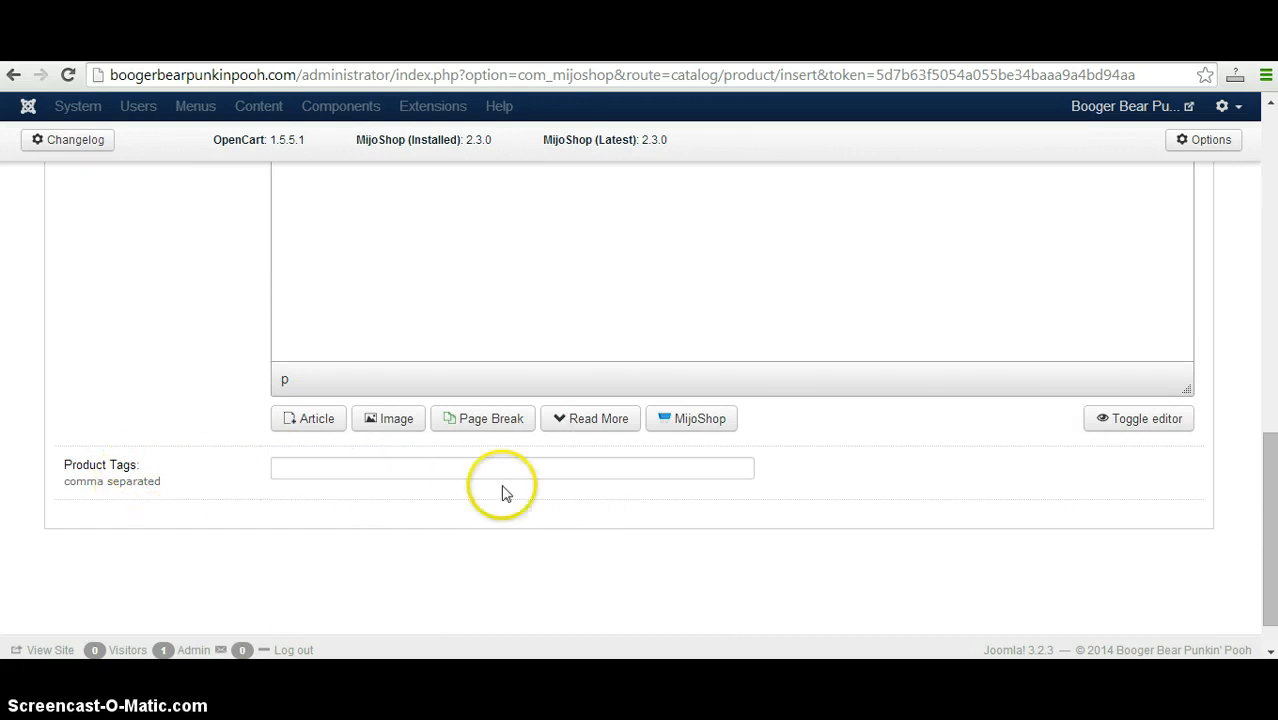
drag(1274, 446, 1241, 185)
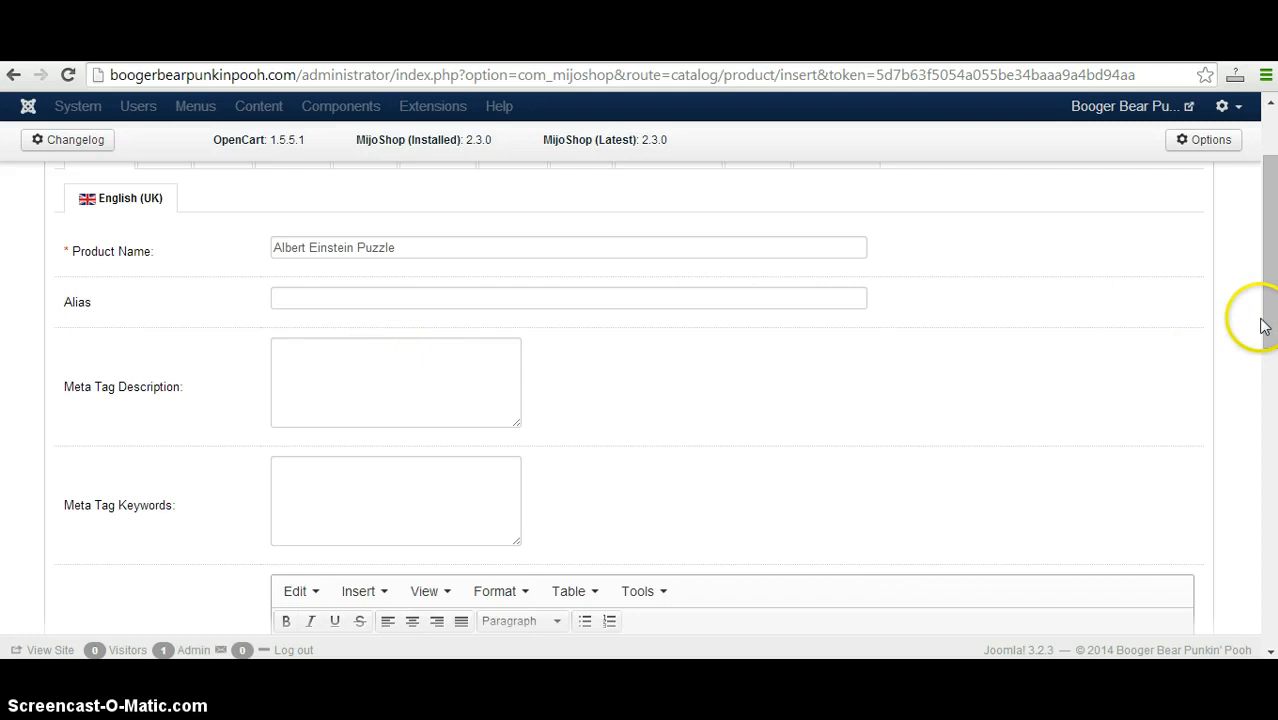
drag(1273, 320, 1273, 265)
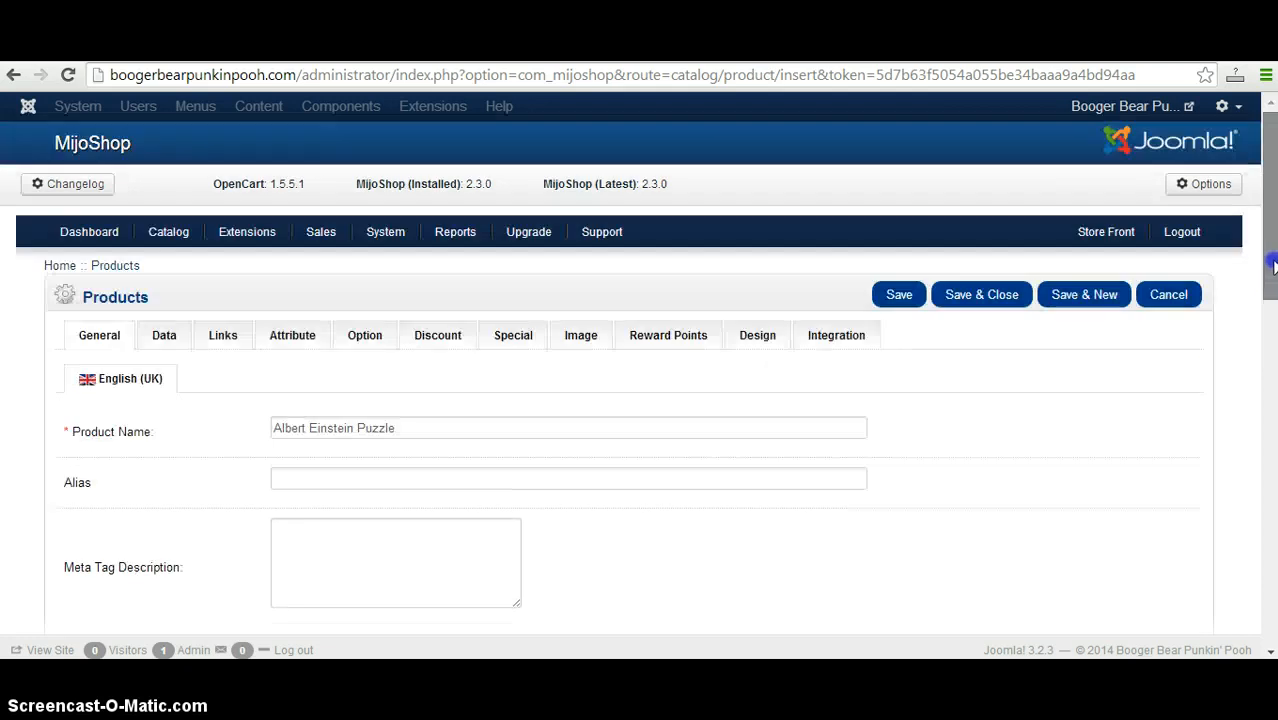
Search the product's category links for "puzzle" and assign the product to the Puzzles category.
click(161, 338)
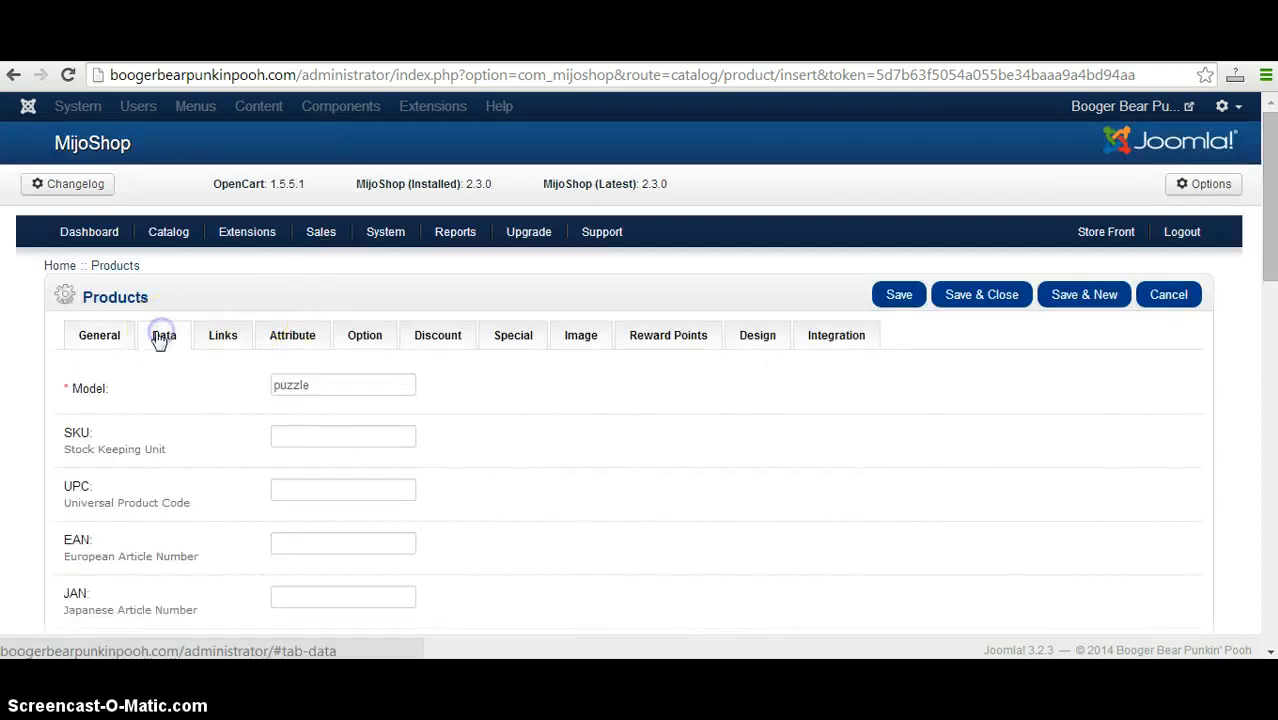
click(219, 338)
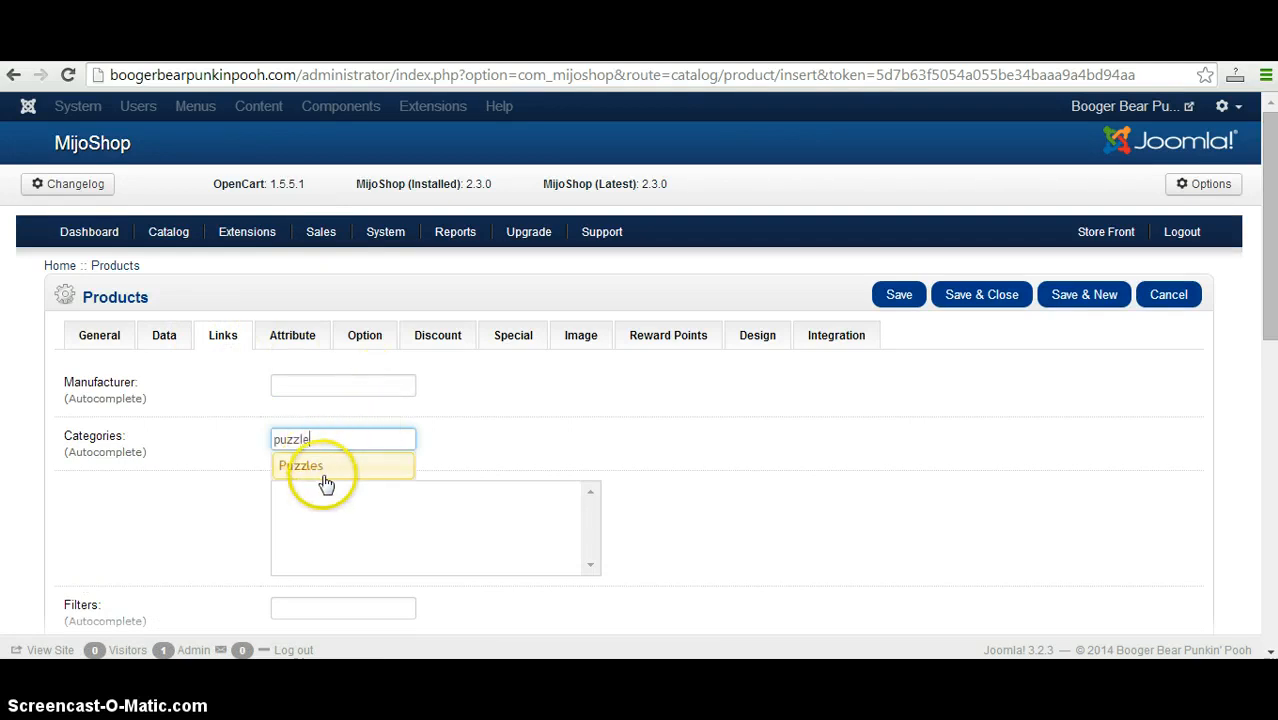
click(323, 478)
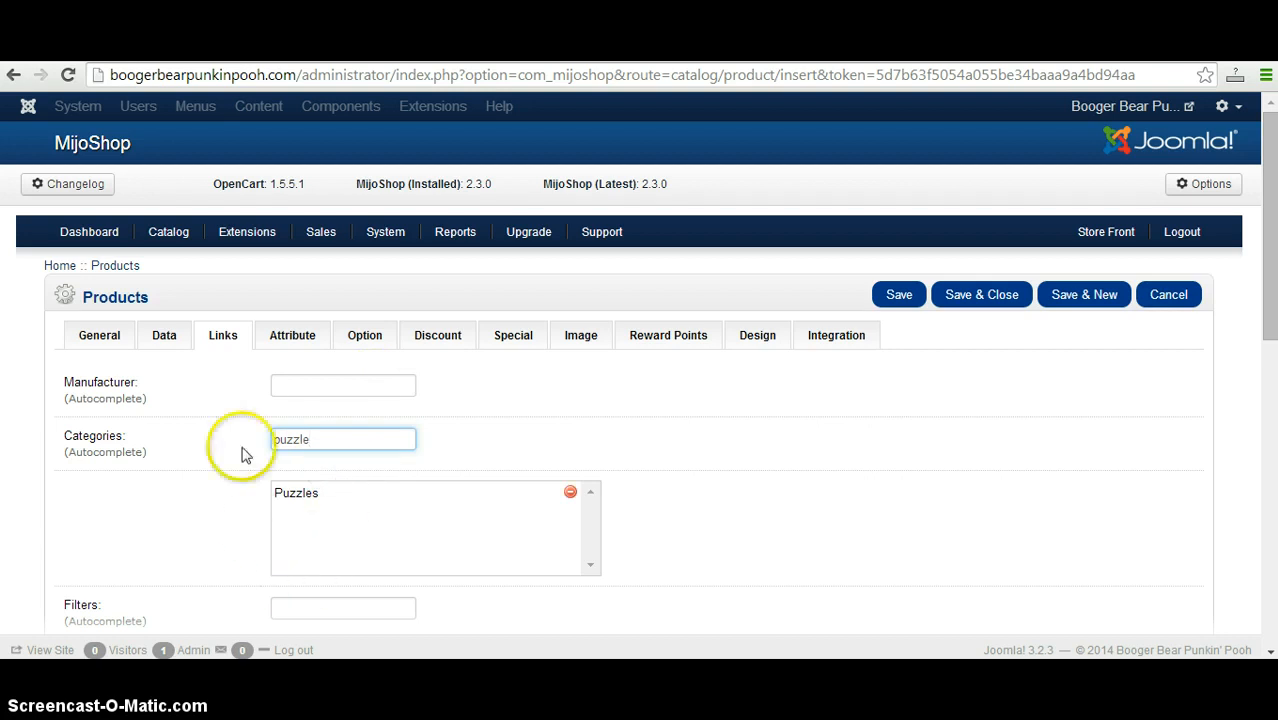
click(282, 381)
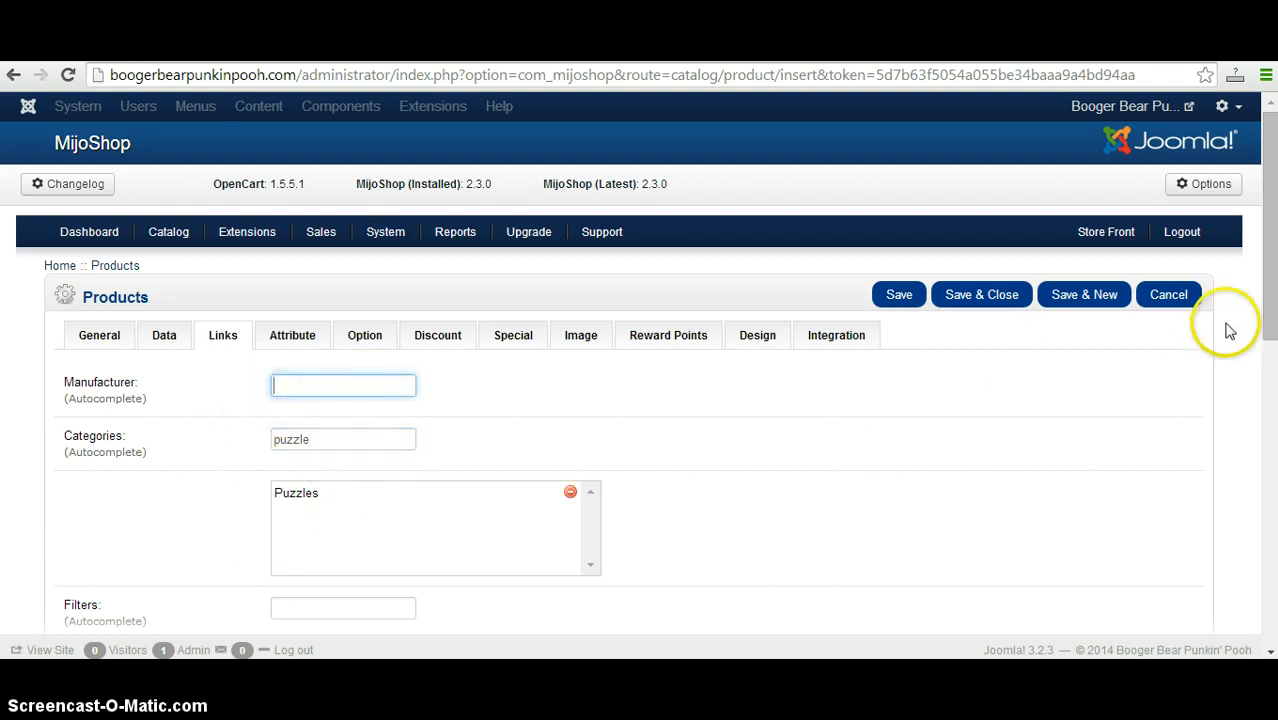
Look through the product's remaining link fields and its attribute, option, discount, design and integration settings.
drag(1262, 312, 1262, 545)
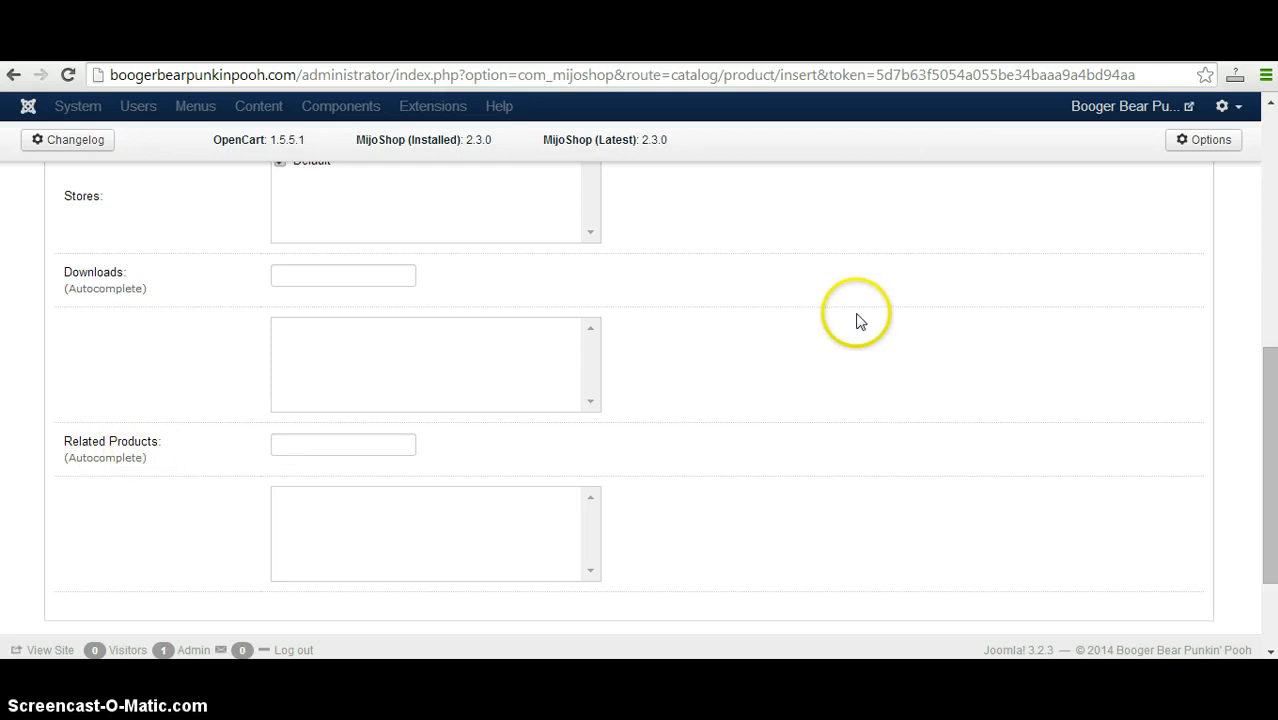
scroll(1268, 465, up, 6)
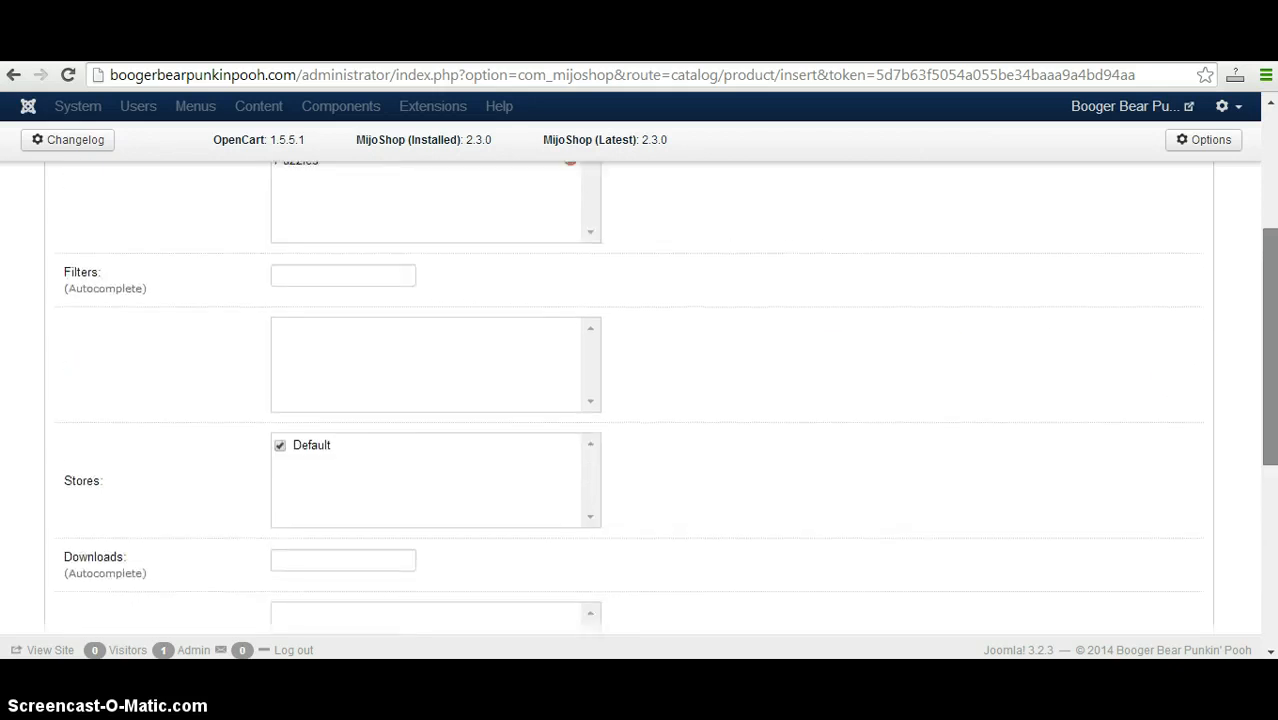
click(299, 336)
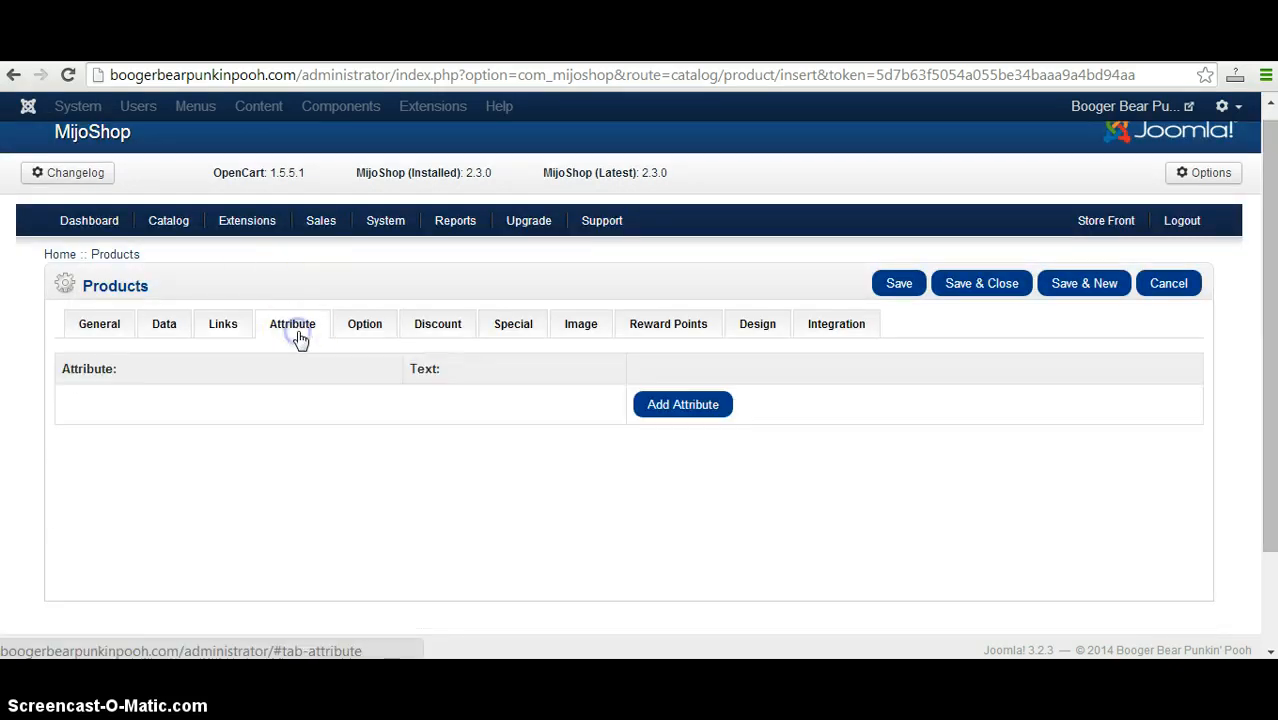
click(357, 332)
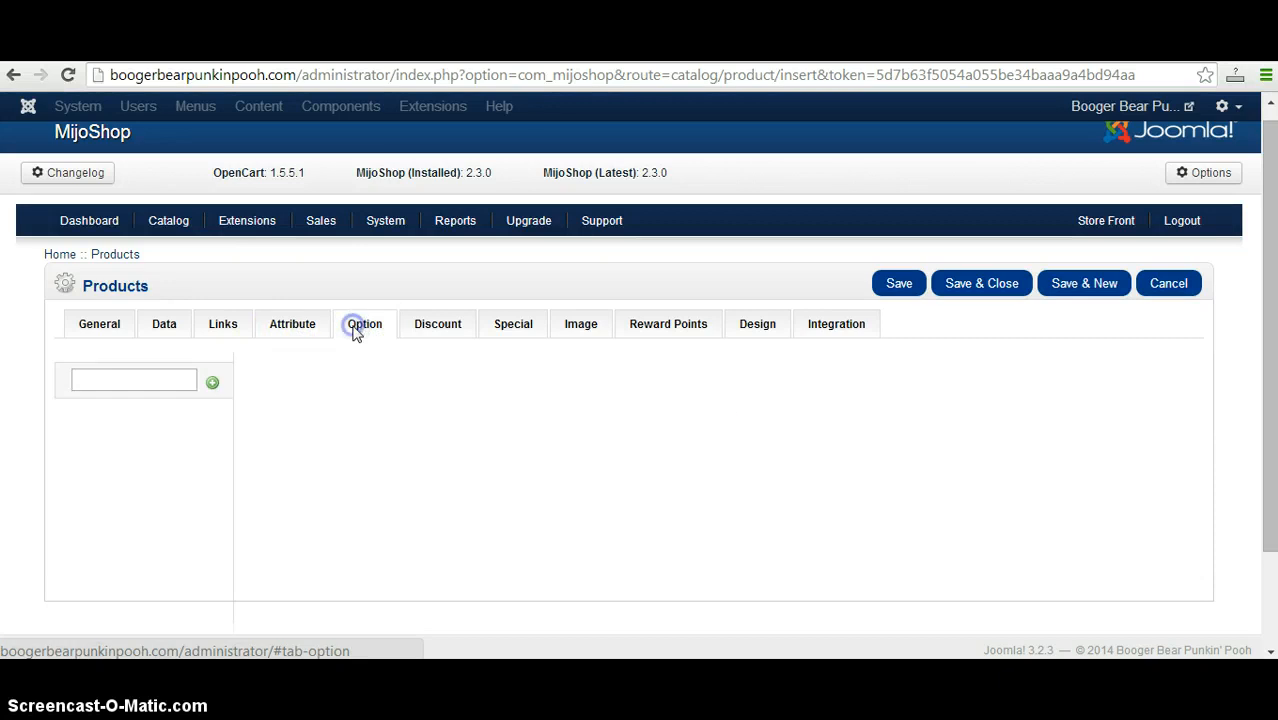
click(456, 333)
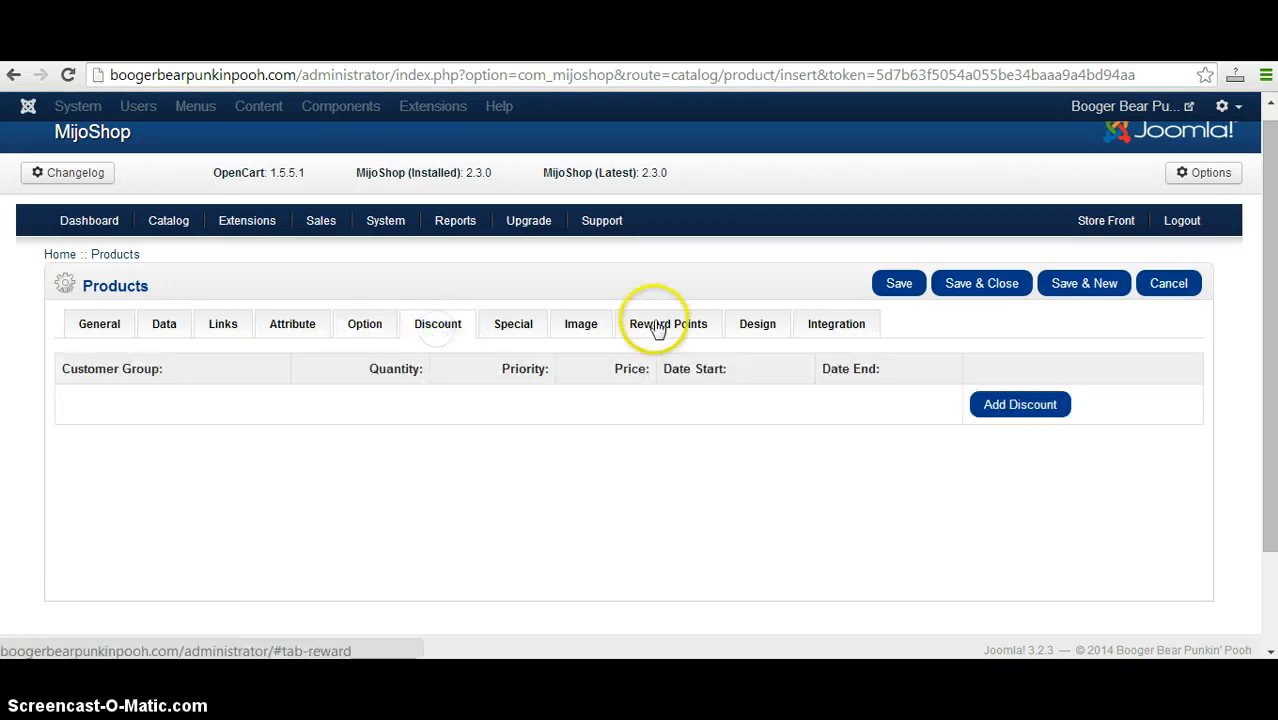
click(752, 332)
click(848, 330)
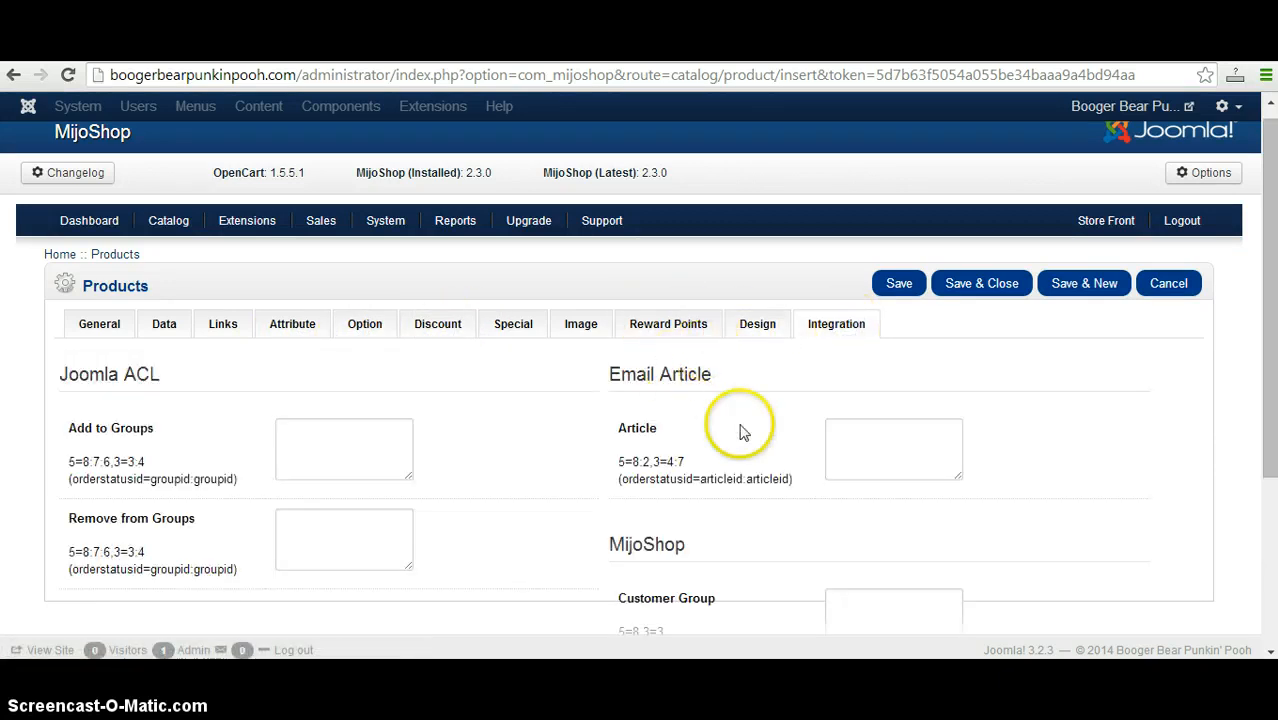
Return to the product's general details and leave the unsaved form for the catalog's category list.
click(87, 336)
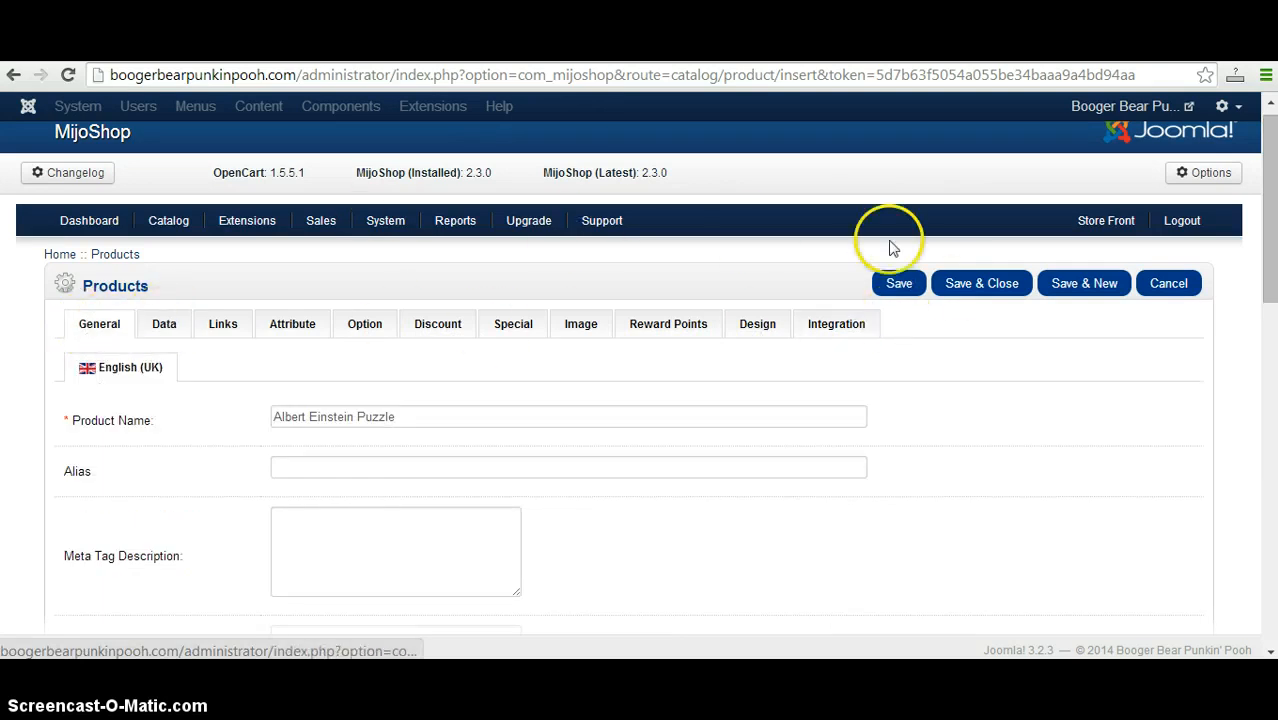
mouse_move(171, 226)
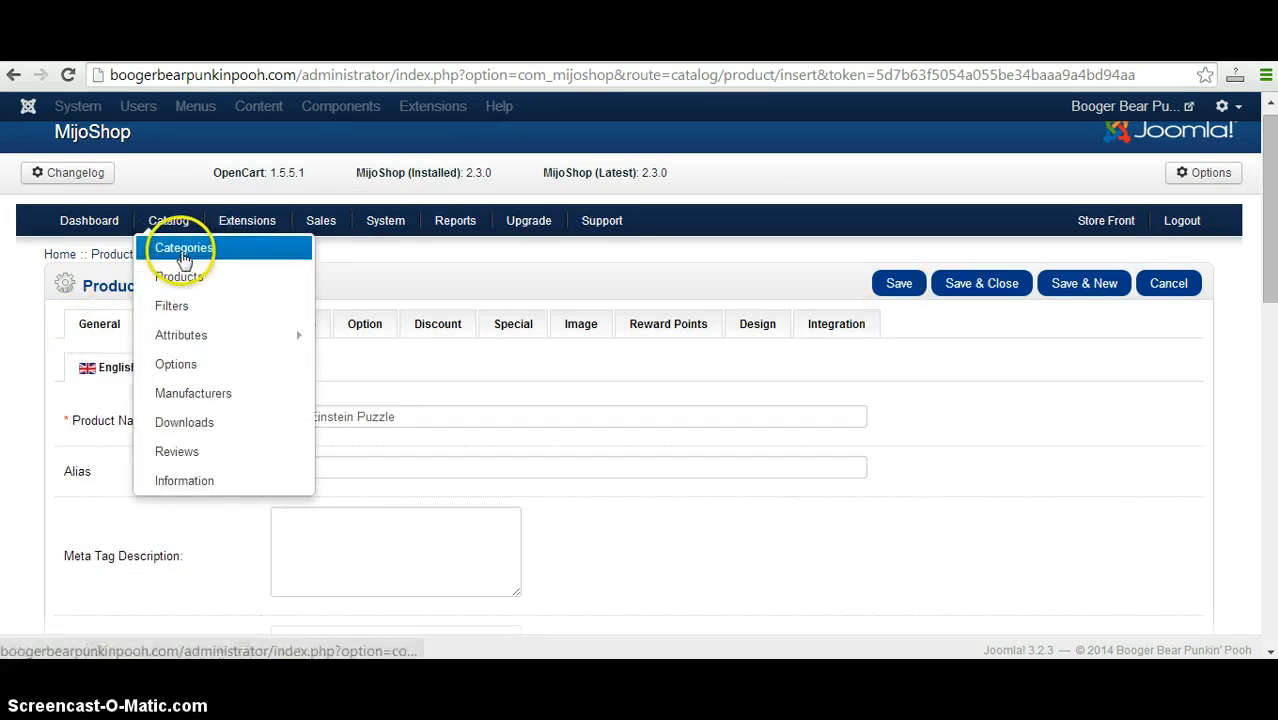
click(183, 255)
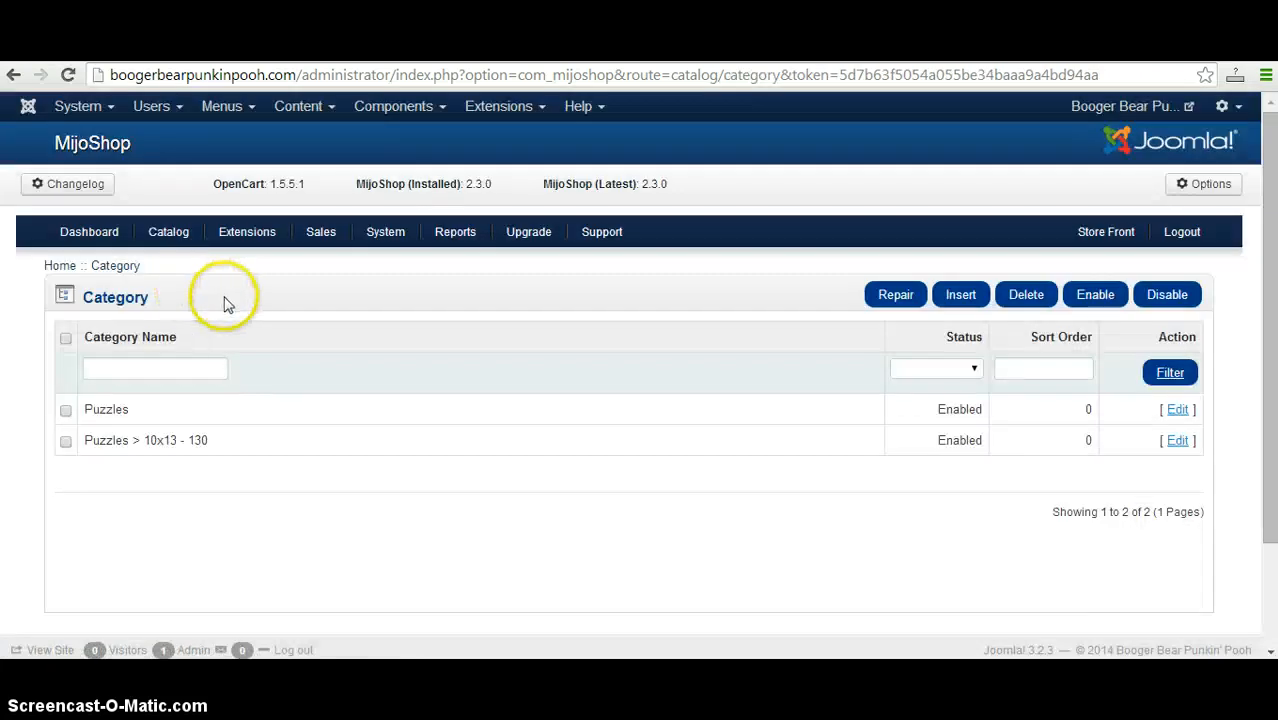